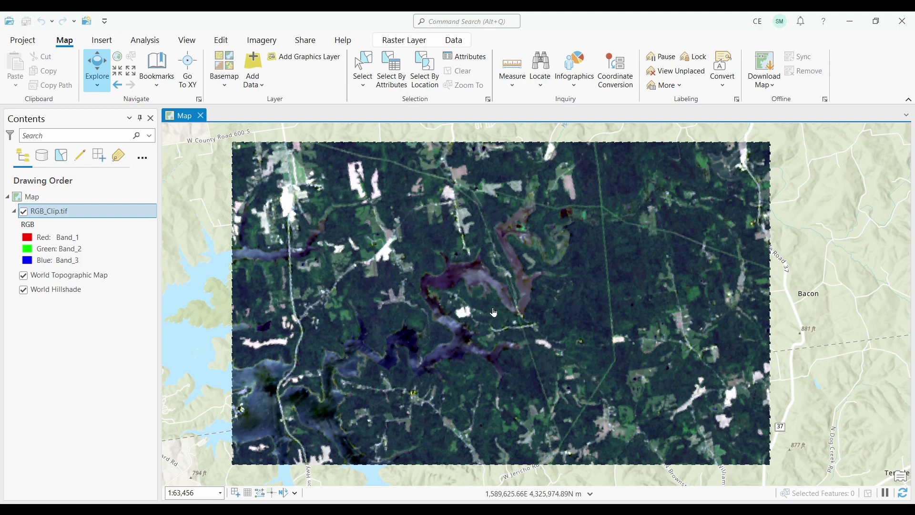
- Start the image Classification Wizard for RGB_Clip.tif and configure it as Unsupervised and Pixel based
{"action": "left_click", "coordinate": [261, 41]}
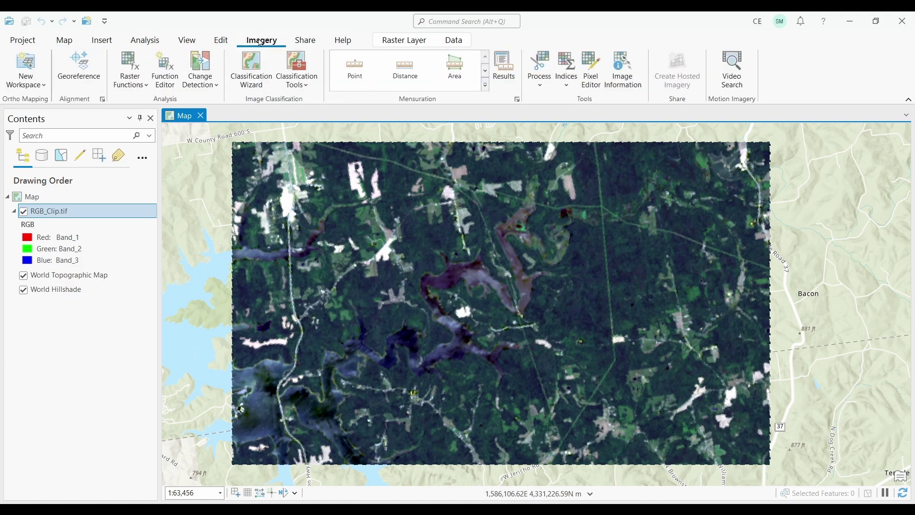
{"action": "left_click", "coordinate": [251, 70]}
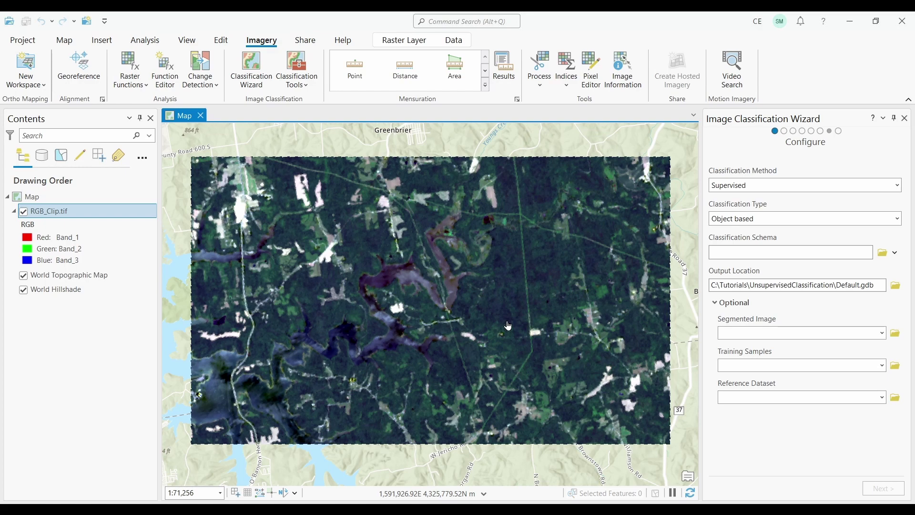
{"action": "left_click", "coordinate": [723, 186]}
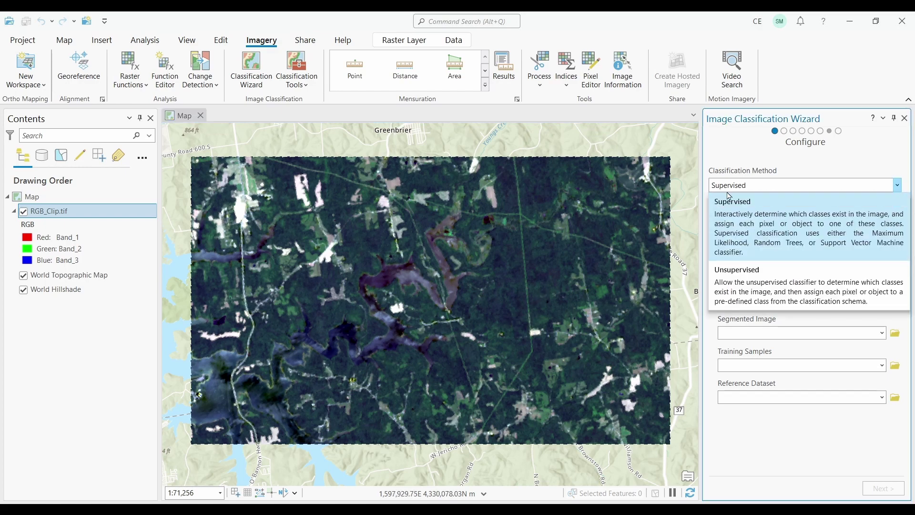
{"action": "left_click", "coordinate": [736, 276]}
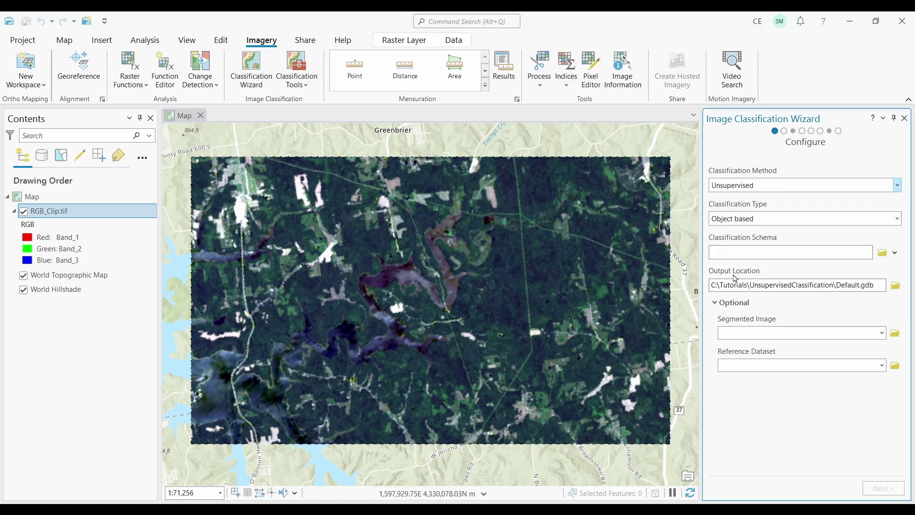
{"action": "left_click", "coordinate": [767, 224]}
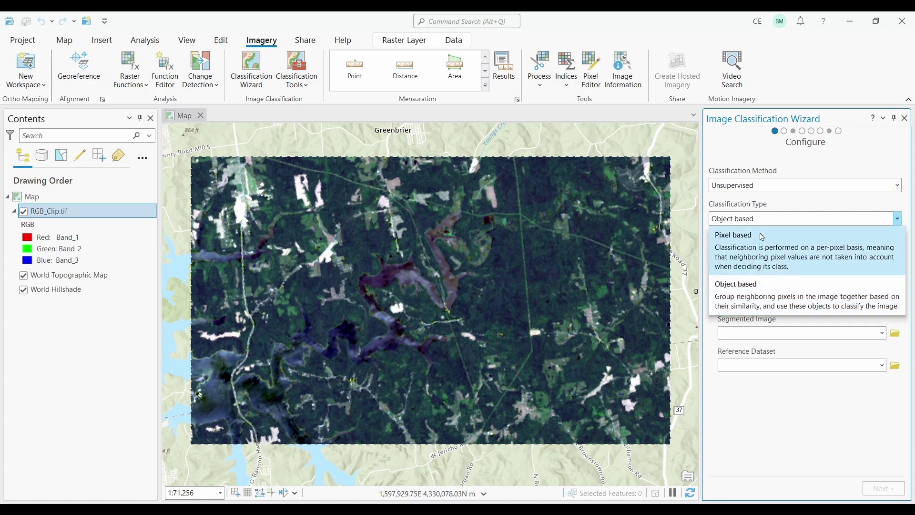
{"action": "left_click", "coordinate": [766, 263]}
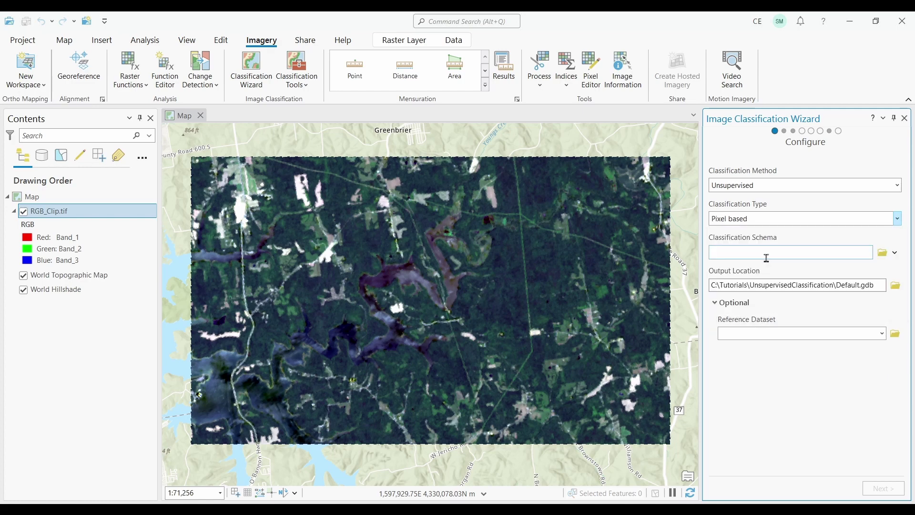
- Apply the default NLCD2011 classification schema and proceed to the training settings
{"action": "left_click", "coordinate": [897, 253]}
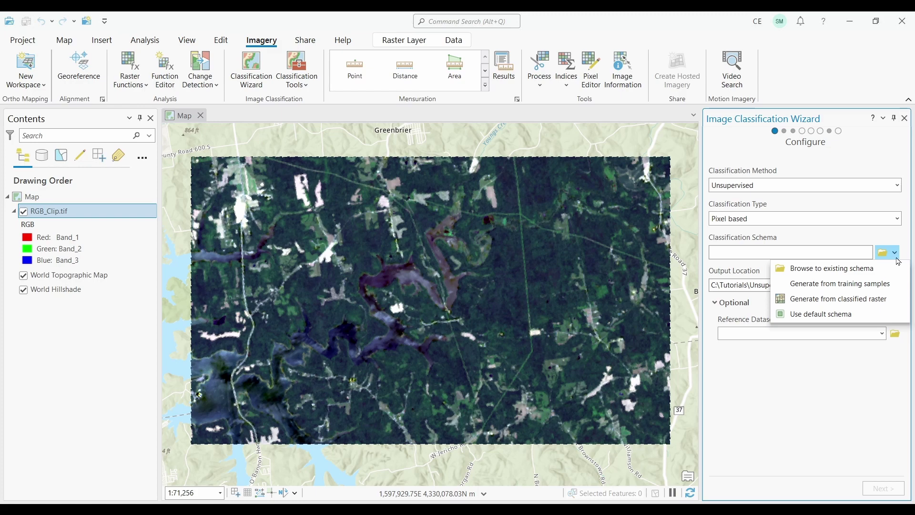
{"action": "left_click", "coordinate": [832, 315]}
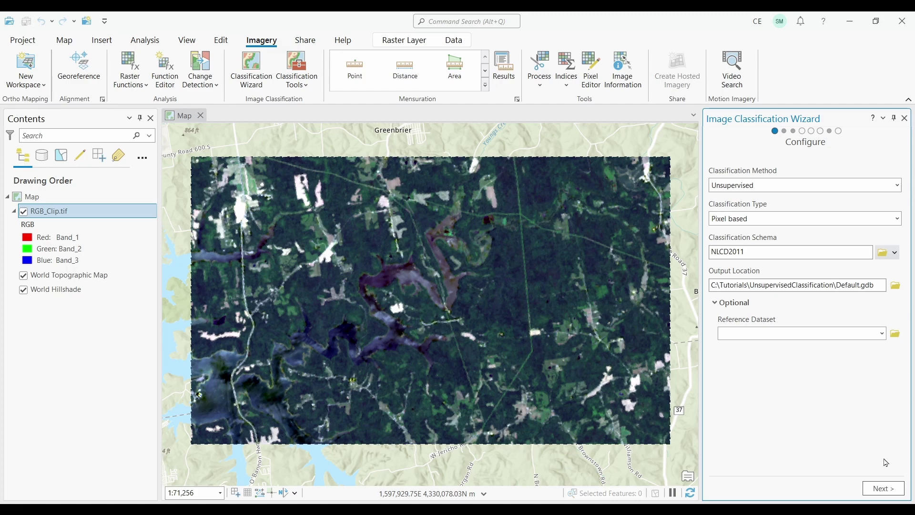
{"action": "left_click", "coordinate": [884, 489]}
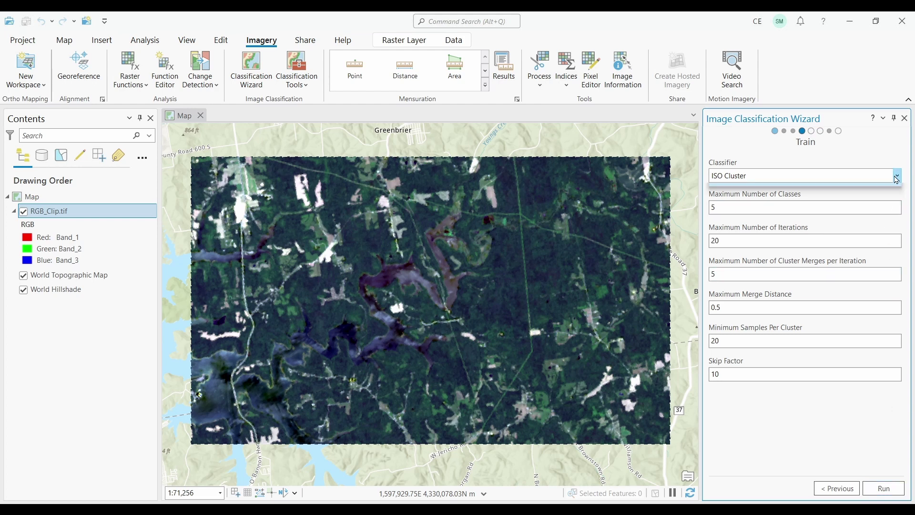
- Run the ISO Cluster training with a maximum of 30 classes and 50 iterations
{"action": "left_click", "coordinate": [741, 205]}
{"action": "double_click", "coordinate": [714, 208]}
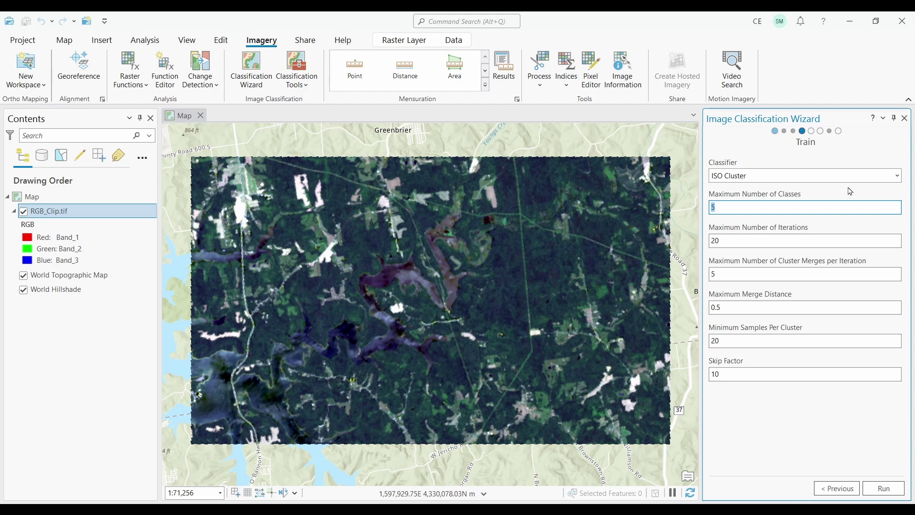
{"action": "type", "text": "30"}
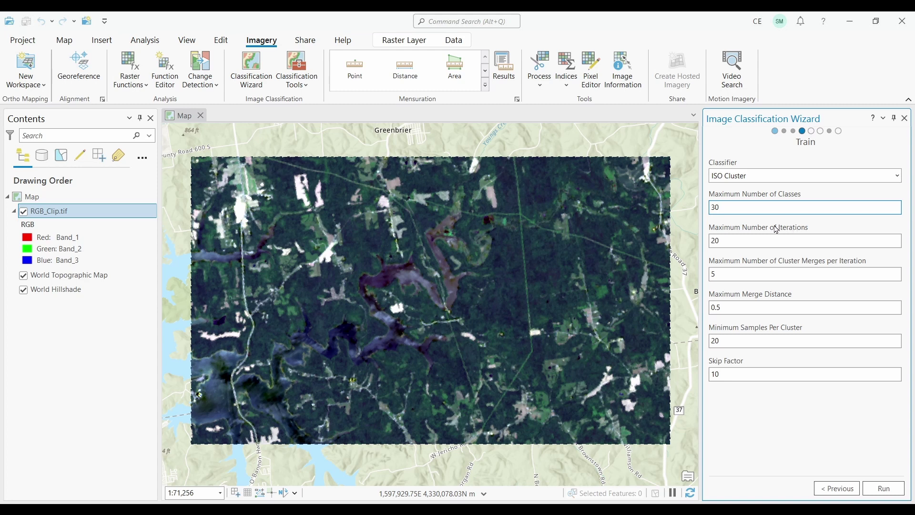
{"action": "left_click", "coordinate": [715, 242]}
{"action": "double_click", "coordinate": [714, 241]}
{"action": "type", "text": "50"}
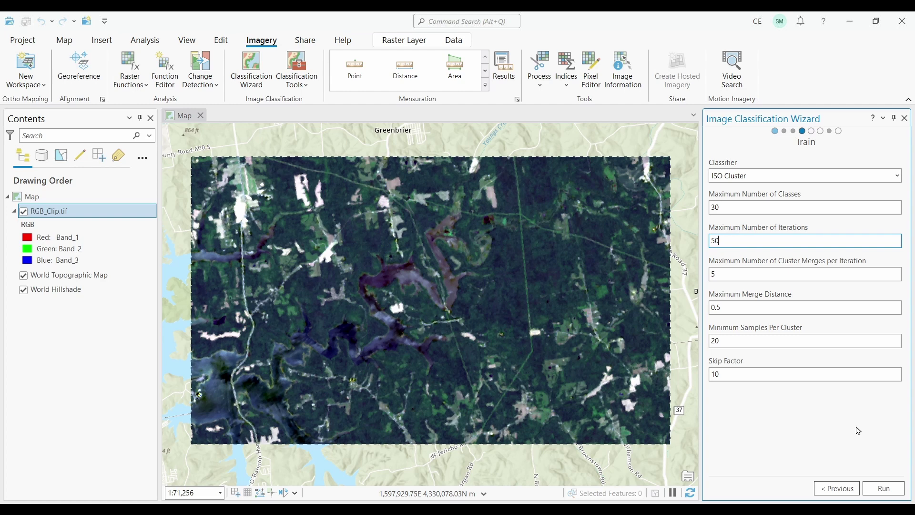
{"action": "left_click", "coordinate": [881, 489]}
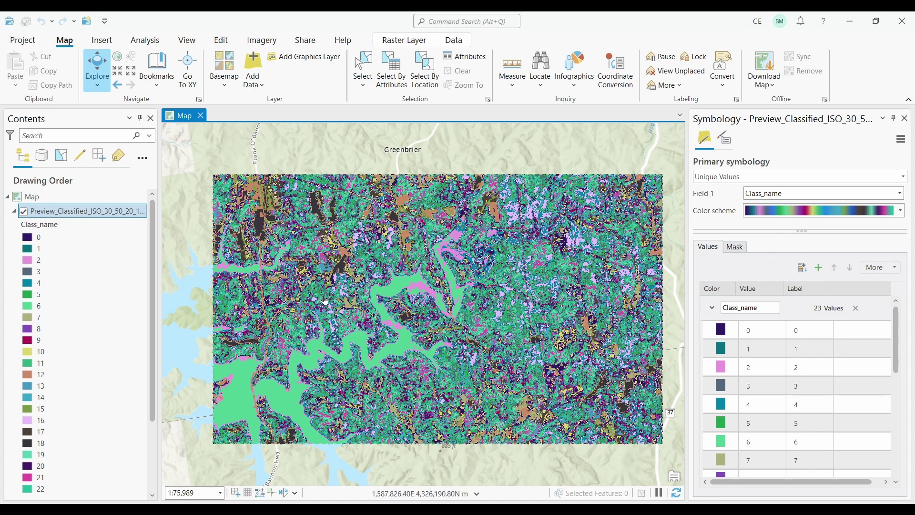
- Review the class list of the classified preview and toggle the layer to compare it with the original imagery
{"action": "scroll", "coordinate": [82, 292], "scroll_direction": "down", "scroll_amount": 3}
{"action": "scroll", "coordinate": [82, 294], "scroll_direction": "up", "scroll_amount": 3}
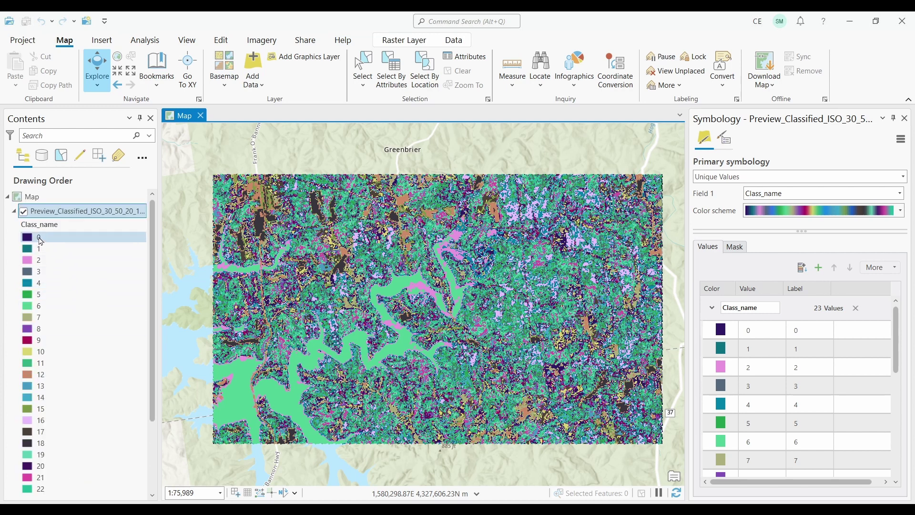
{"action": "left_click", "coordinate": [22, 214]}
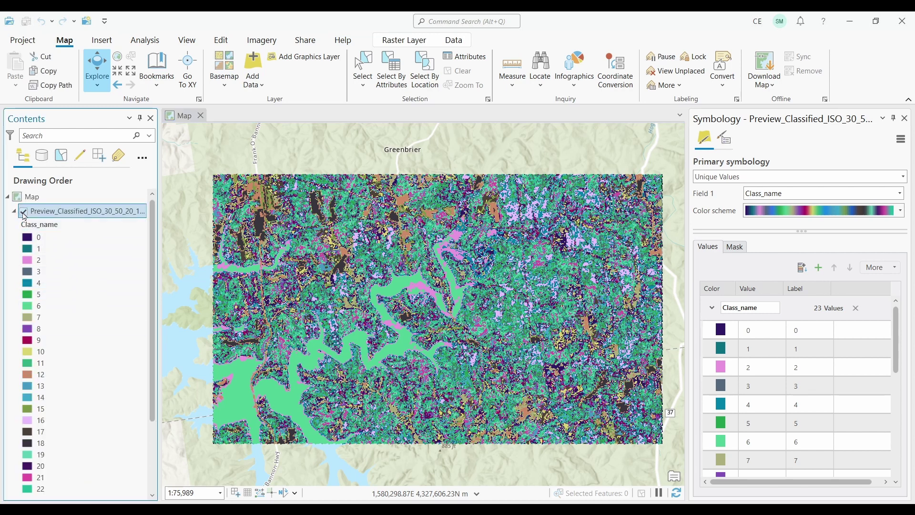
{"action": "left_click", "coordinate": [24, 214]}
{"action": "left_click", "coordinate": [24, 213]}
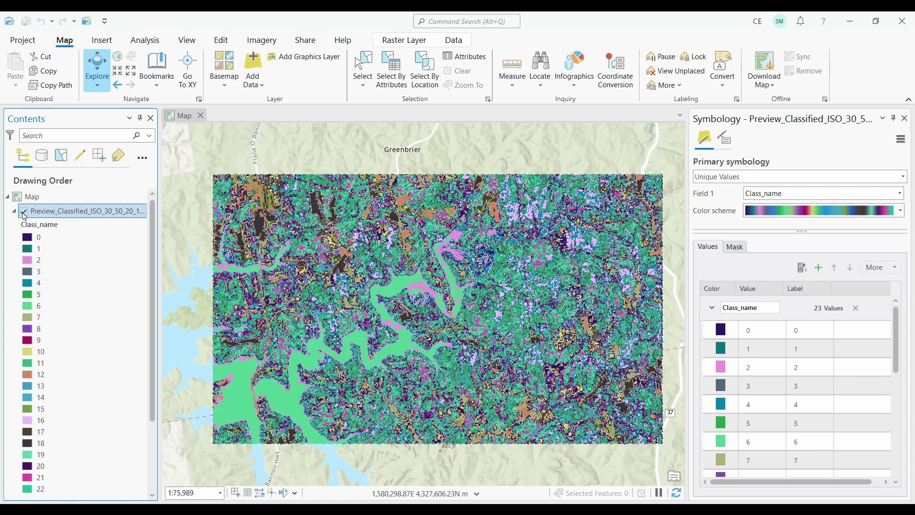
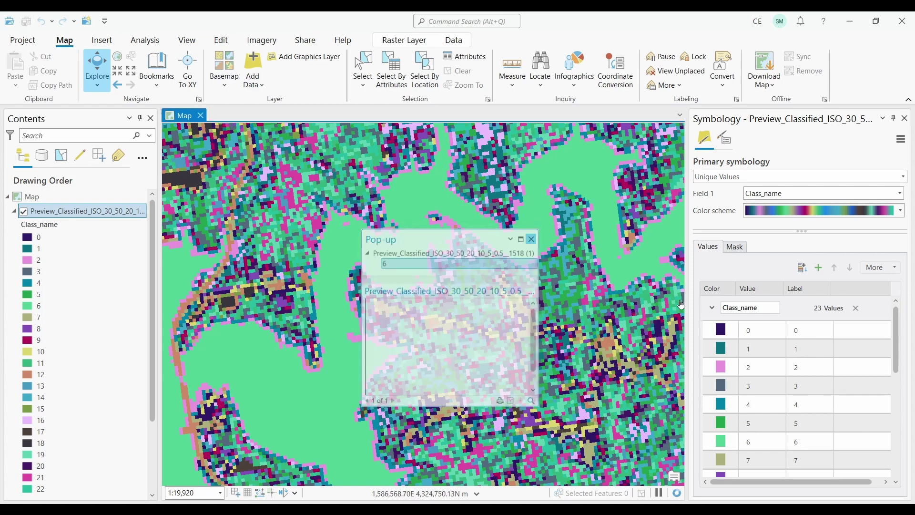
- Recolor class 6, which covers the lake, to blue in the classified preview's symbology
{"action": "left_click", "coordinate": [724, 442]}
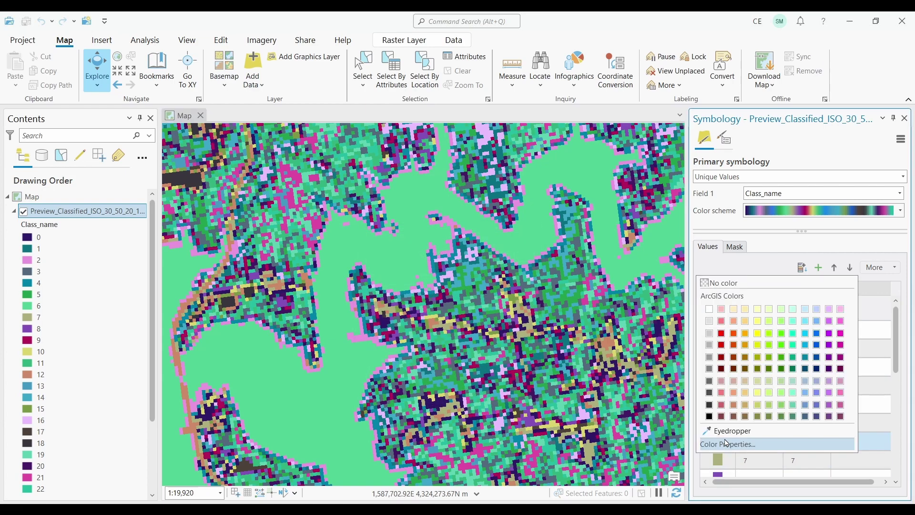
{"action": "left_click", "coordinate": [816, 332]}
{"action": "scroll", "coordinate": [366, 294], "scroll_direction": "down", "scroll_amount": 5}
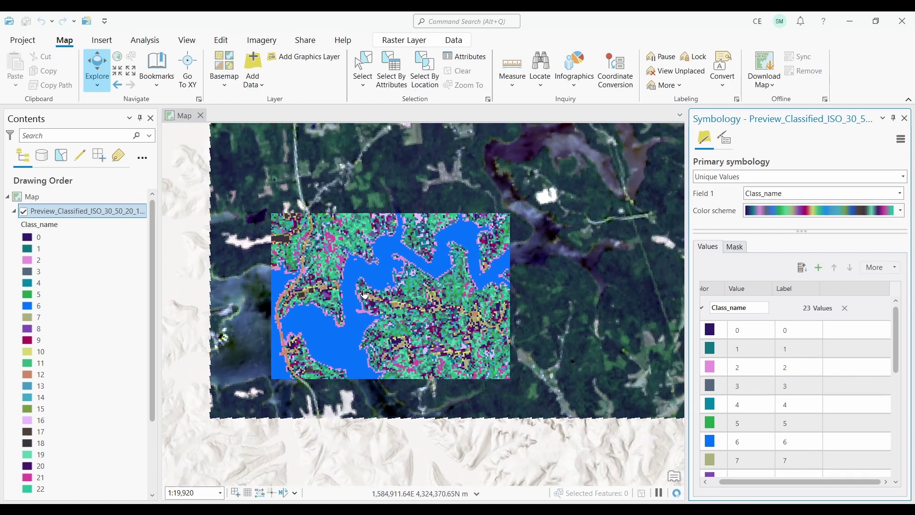
{"action": "scroll", "coordinate": [350, 258], "scroll_direction": "up", "scroll_amount": 2}
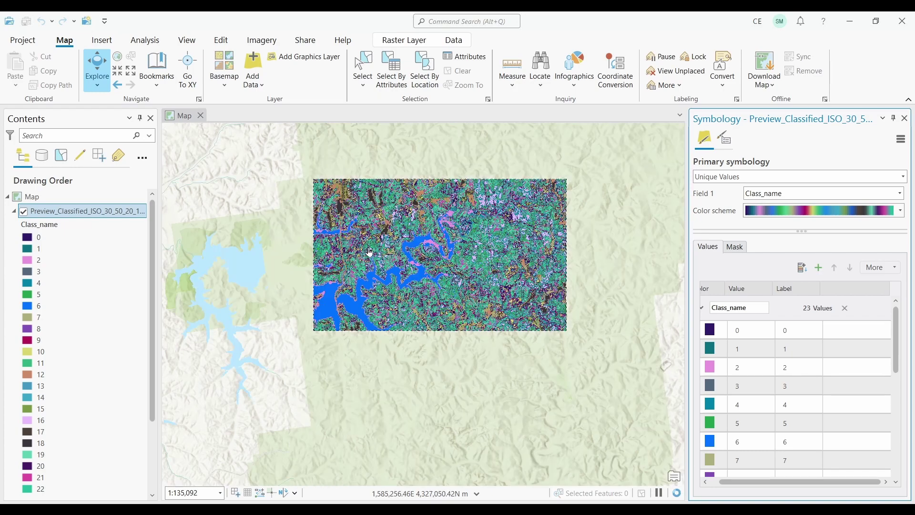
- Compare the northwest area with the imagery, identify the large dark patch's class, and recolor class 18 to red
{"action": "scroll", "coordinate": [327, 267], "scroll_direction": "up", "scroll_amount": 6}
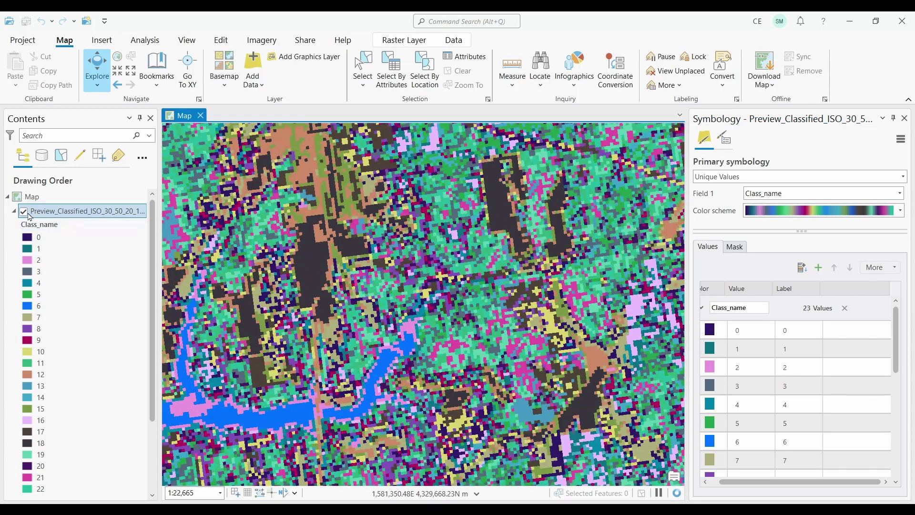
{"action": "left_click", "coordinate": [26, 213]}
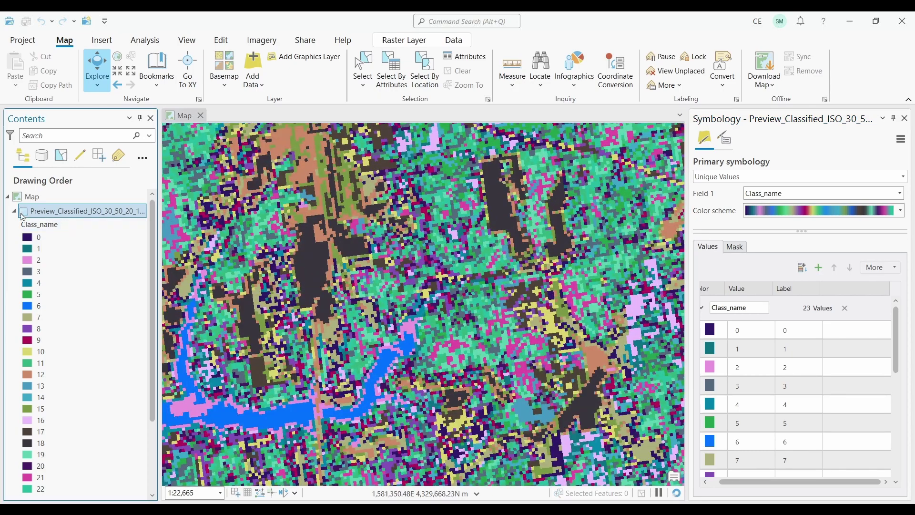
{"action": "left_click", "coordinate": [27, 213]}
{"action": "left_click", "coordinate": [318, 268]}
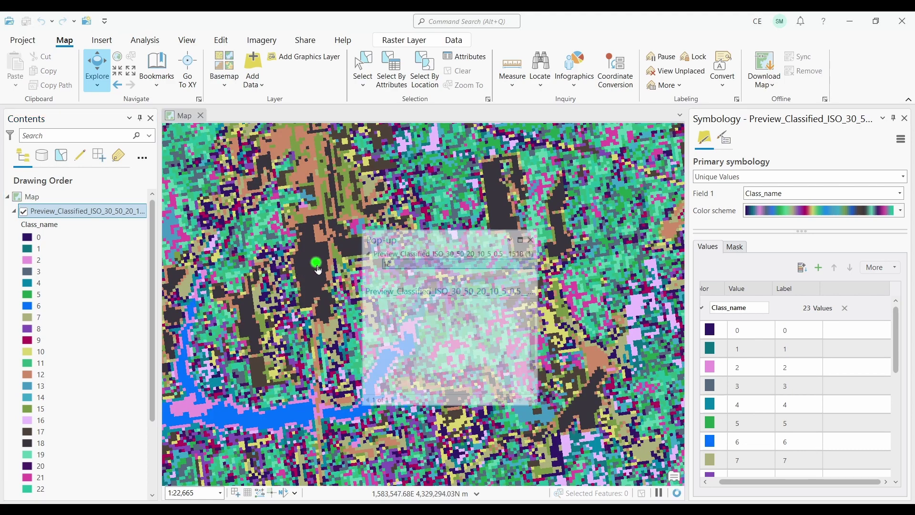
{"action": "left_click", "coordinate": [532, 238]}
{"action": "scroll", "coordinate": [755, 429], "scroll_direction": "down", "scroll_amount": 4}
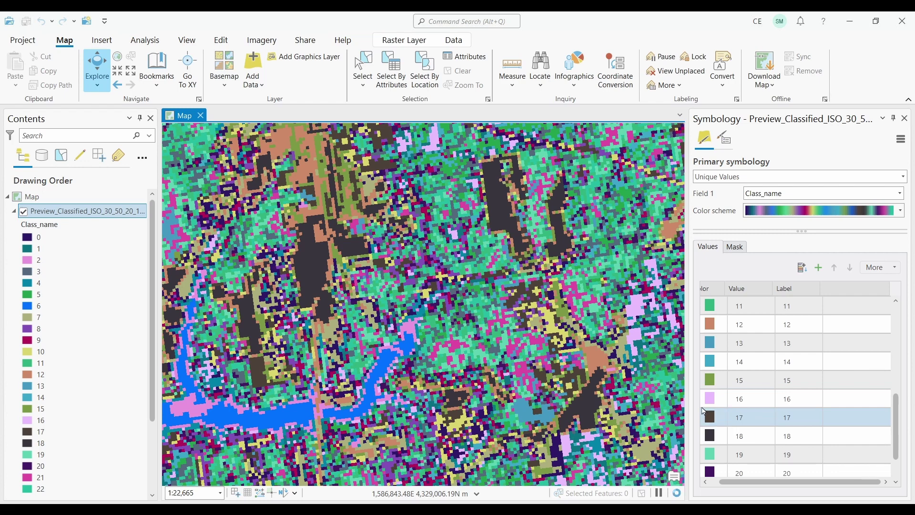
{"action": "left_click", "coordinate": [710, 435]}
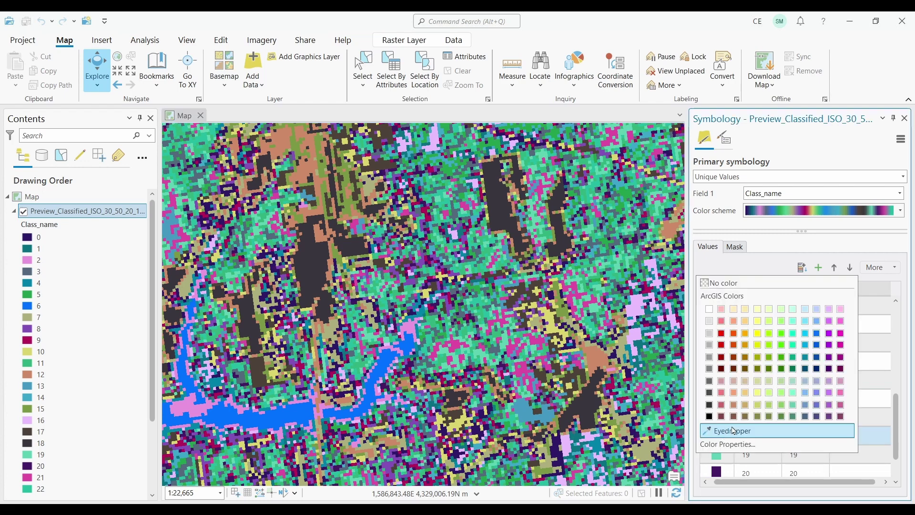
{"action": "left_click", "coordinate": [722, 333]}
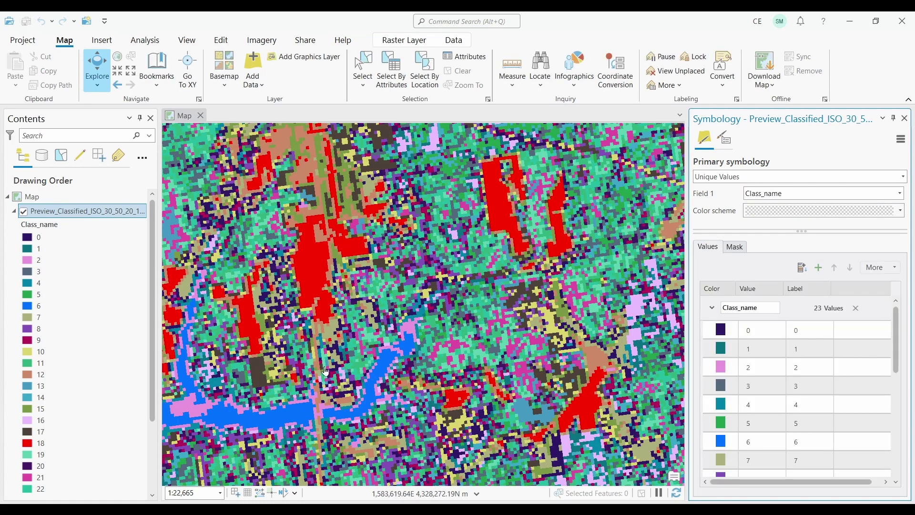
- Identify the class of the north-south road pixels and recolor class 12 to red
{"action": "left_click", "coordinate": [316, 363]}
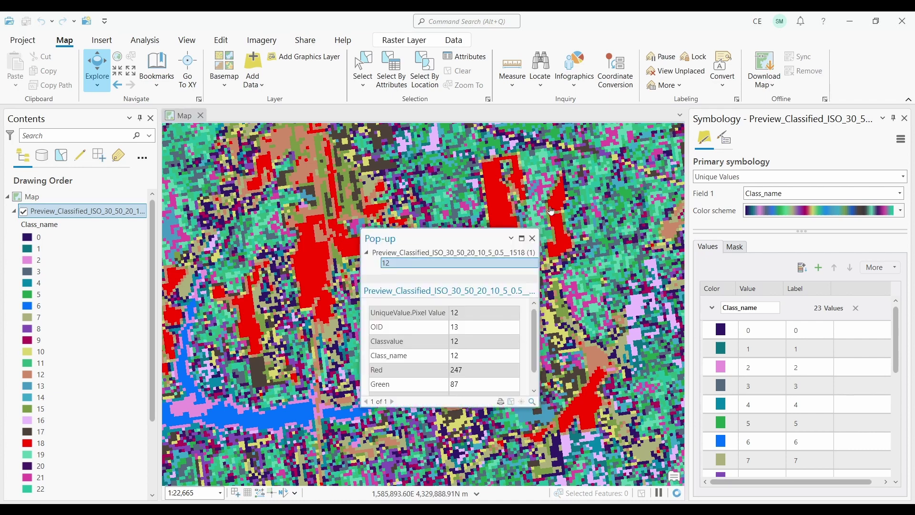
{"action": "left_click", "coordinate": [533, 238]}
{"action": "scroll", "coordinate": [758, 367], "scroll_direction": "down", "scroll_amount": 3}
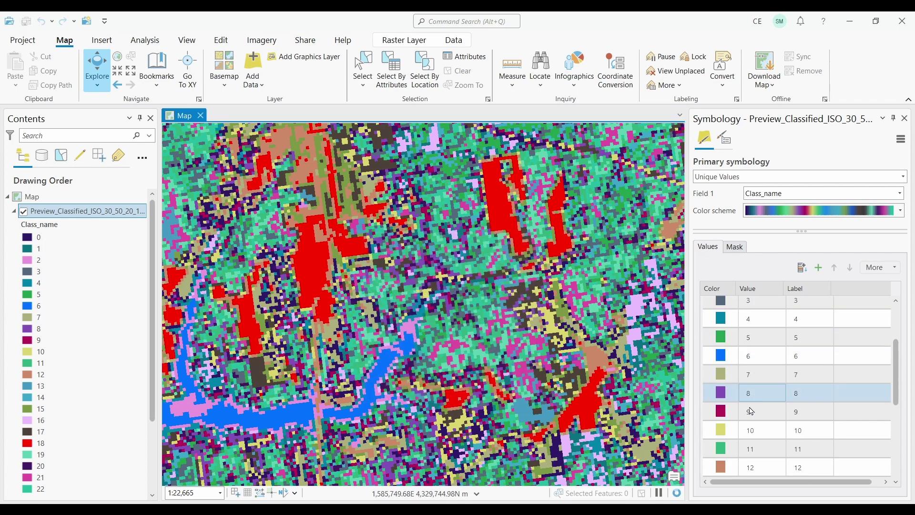
{"action": "left_click", "coordinate": [722, 459]}
{"action": "left_click", "coordinate": [721, 336]}
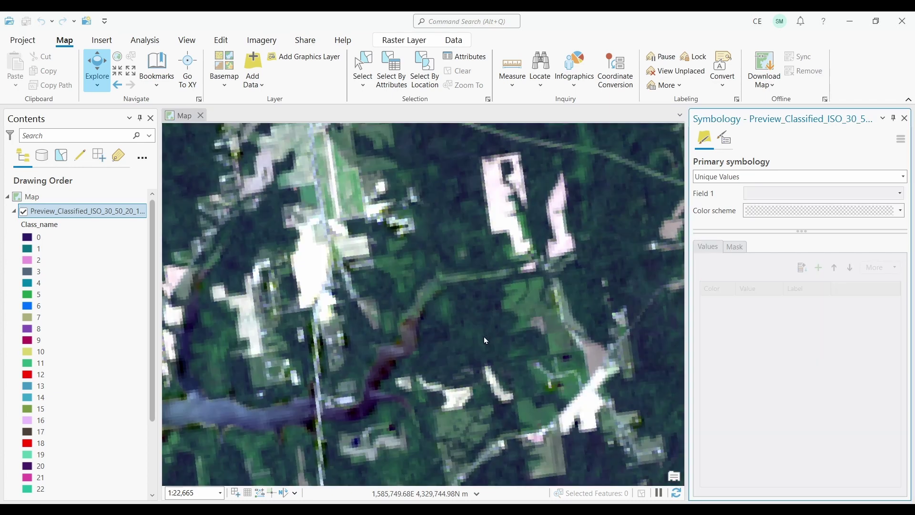
- Identify a green pixel in the vegetated area east of the lake arm and recolor class 5 to dark green
{"action": "scroll", "coordinate": [394, 371], "scroll_direction": "down", "scroll_amount": 3}
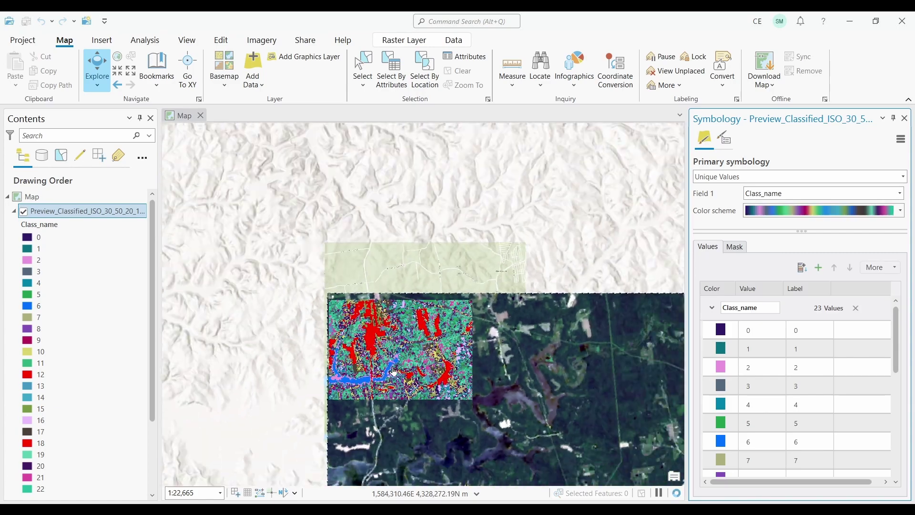
{"action": "scroll", "coordinate": [388, 371], "scroll_direction": "down", "scroll_amount": 2}
{"action": "scroll", "coordinate": [437, 392], "scroll_direction": "down", "scroll_amount": 2}
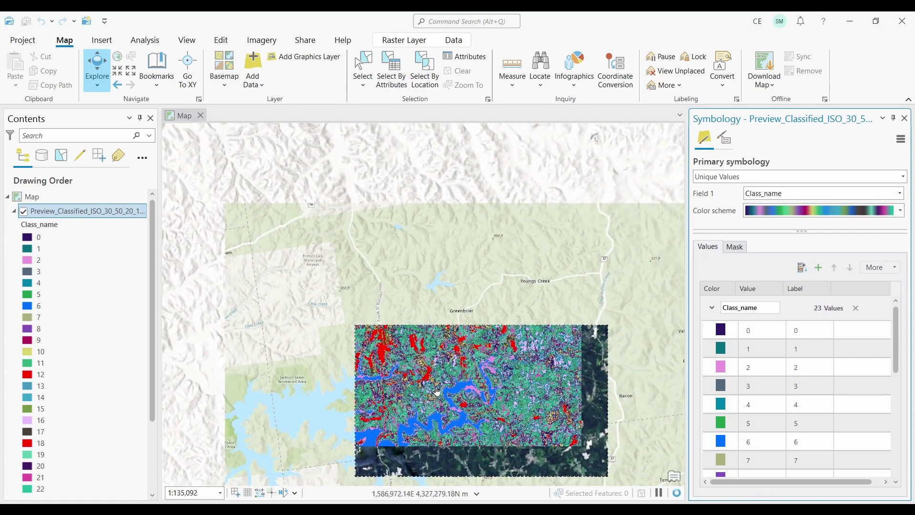
{"action": "scroll", "coordinate": [437, 392], "scroll_direction": "up", "scroll_amount": 5}
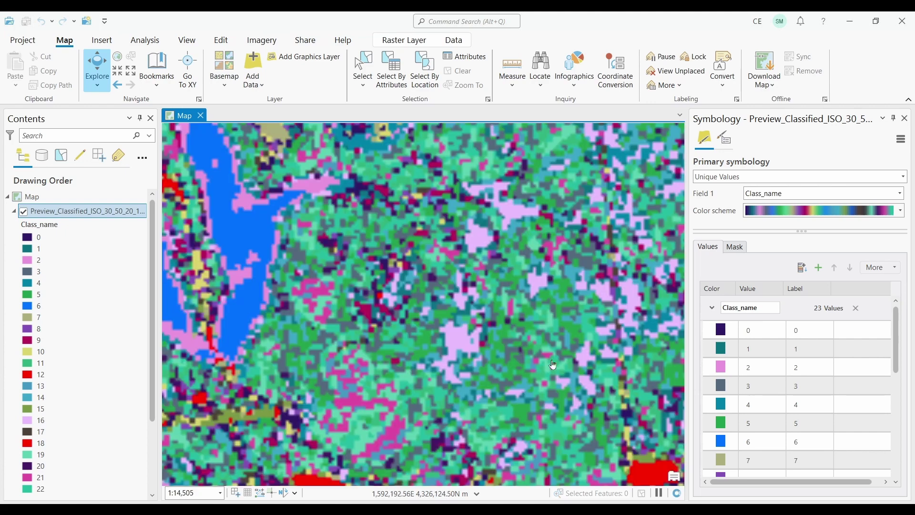
{"action": "left_click", "coordinate": [510, 351]}
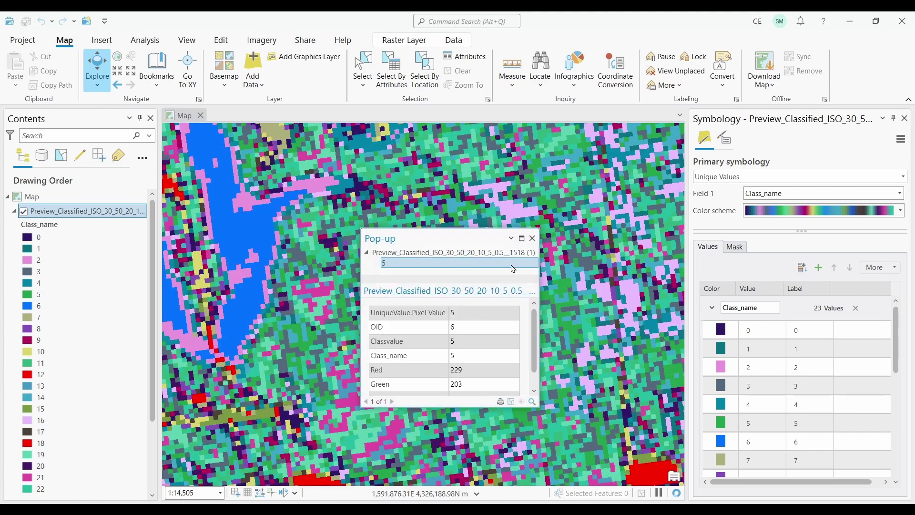
{"action": "left_click", "coordinate": [532, 238]}
{"action": "left_click", "coordinate": [726, 431]}
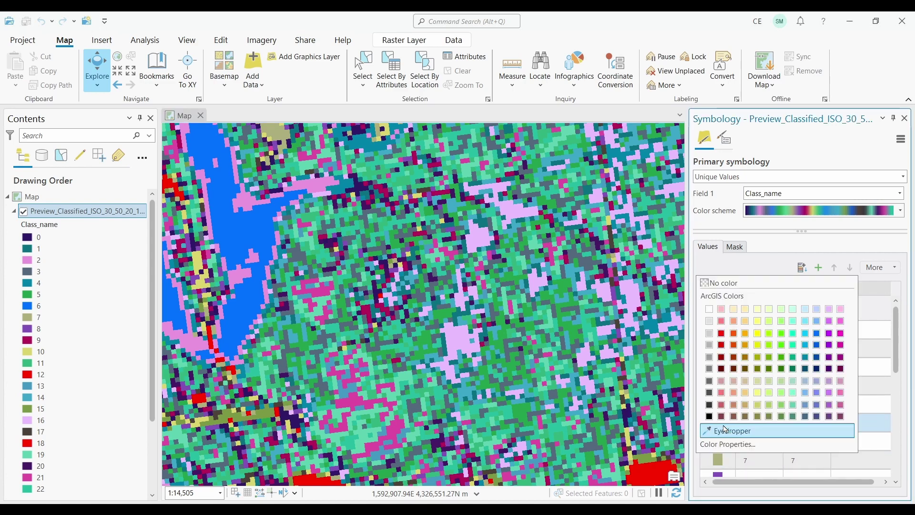
{"action": "key", "text": "Escape"}
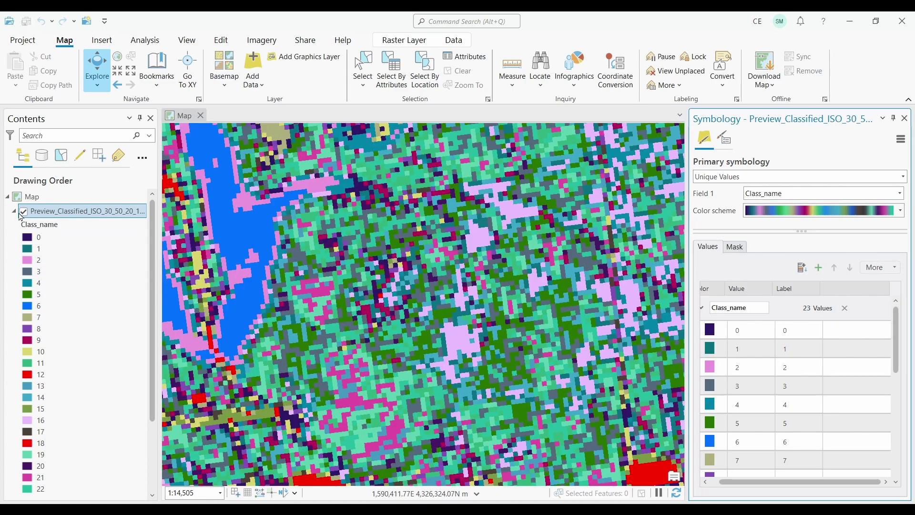
- Compare the area east of the lake arm with the imagery and identify the class of a dark green pixel there
{"action": "left_click", "coordinate": [22, 213]}
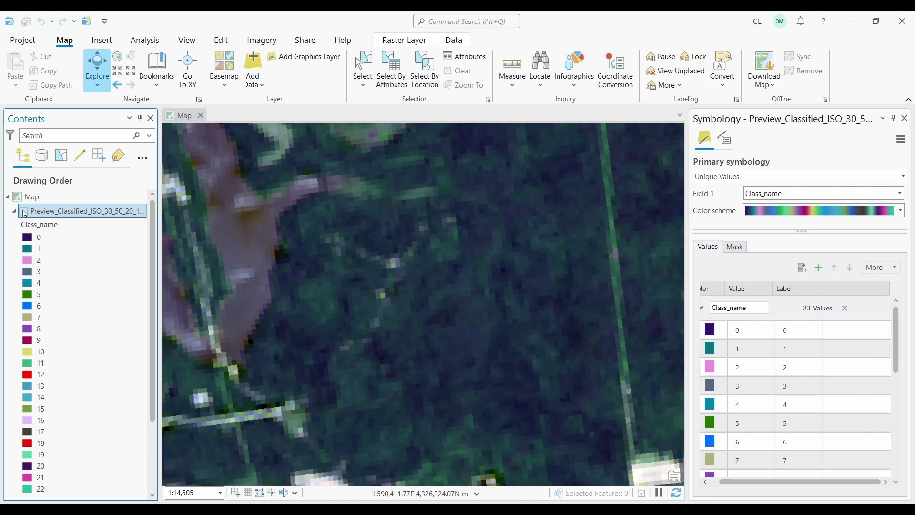
{"action": "left_click", "coordinate": [22, 212]}
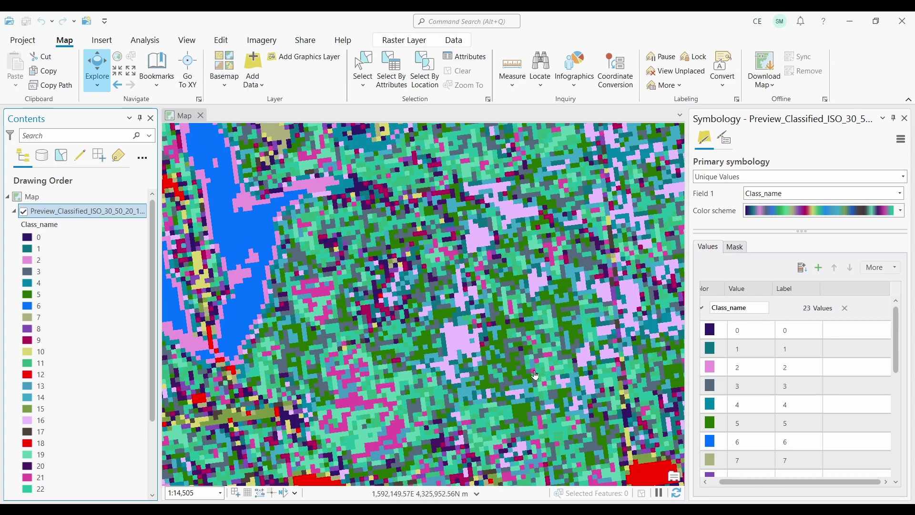
{"action": "left_click", "coordinate": [509, 355]}
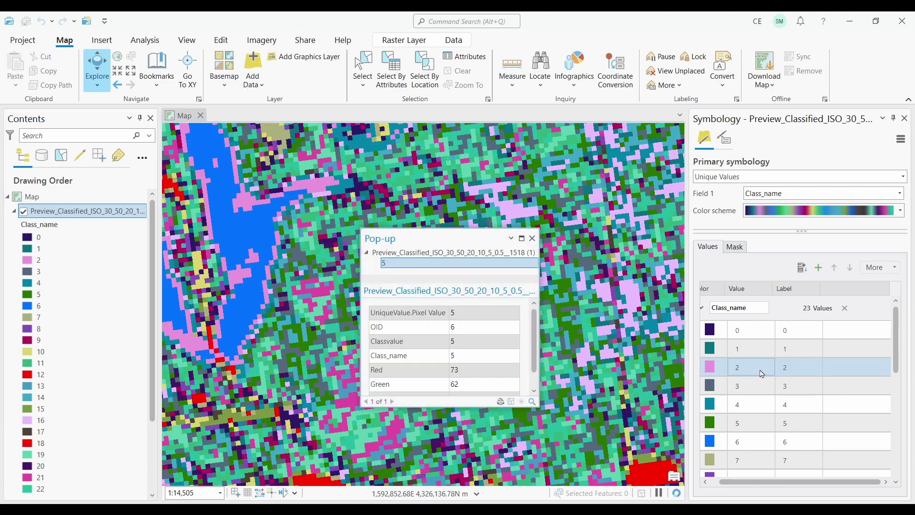
{"action": "left_click", "coordinate": [701, 422]}
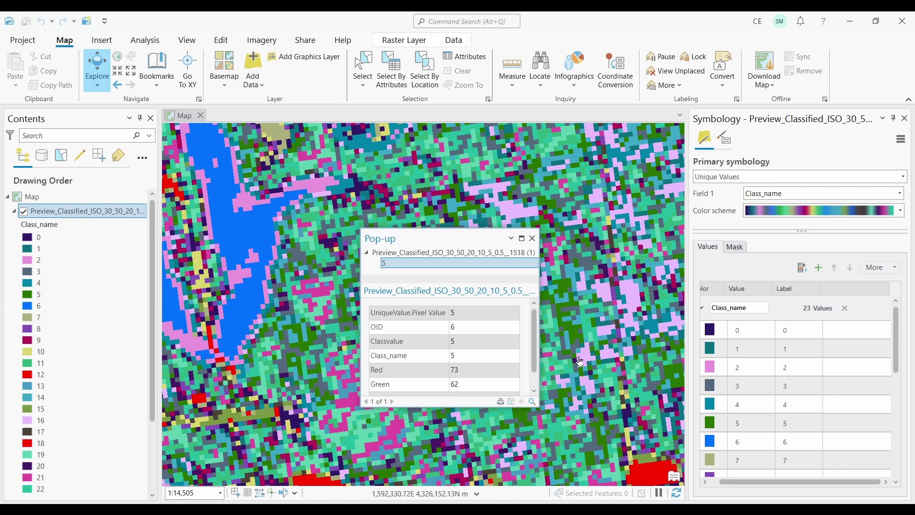
{"action": "left_click", "coordinate": [533, 239]}
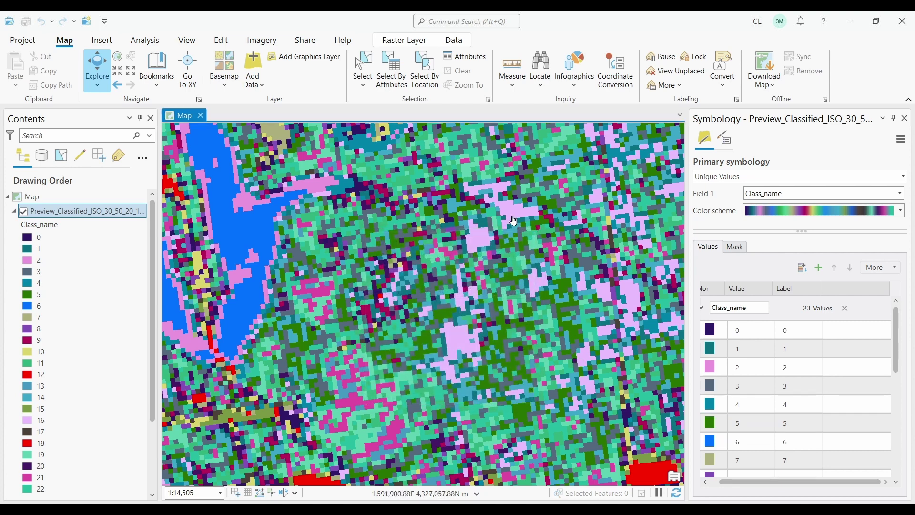
- Identify the class of the pale lilac patches in the forested area and recolor class 16 to medium green
{"action": "left_click", "coordinate": [511, 215]}
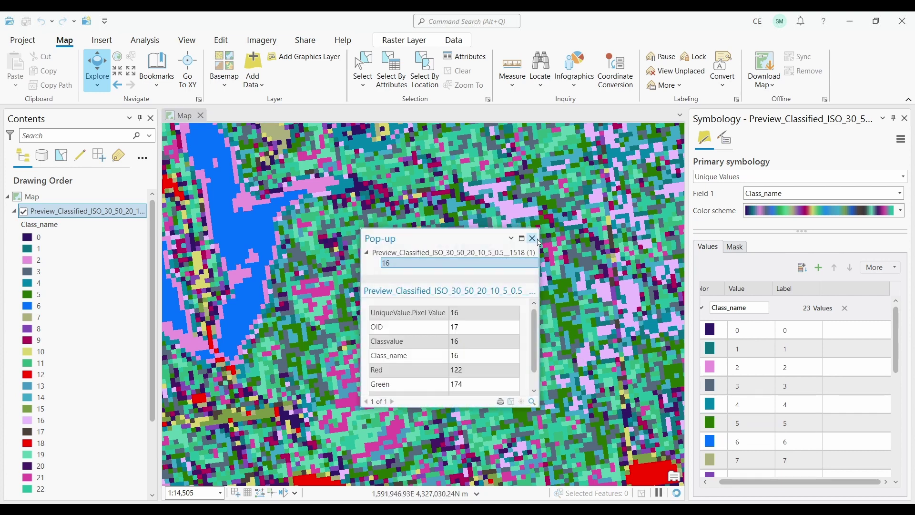
{"action": "left_click", "coordinate": [532, 238]}
{"action": "scroll", "coordinate": [764, 408], "scroll_direction": "down", "scroll_amount": 3}
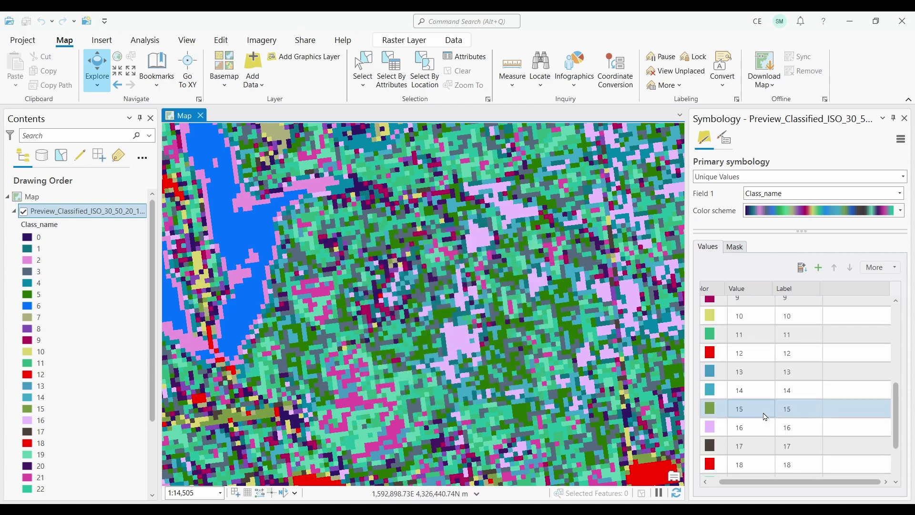
{"action": "left_click", "coordinate": [710, 427]}
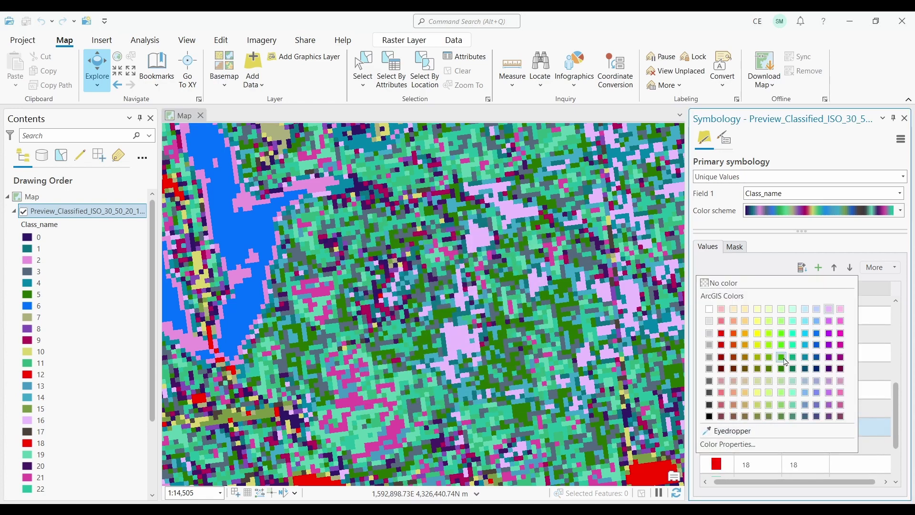
{"action": "left_click", "coordinate": [784, 355]}
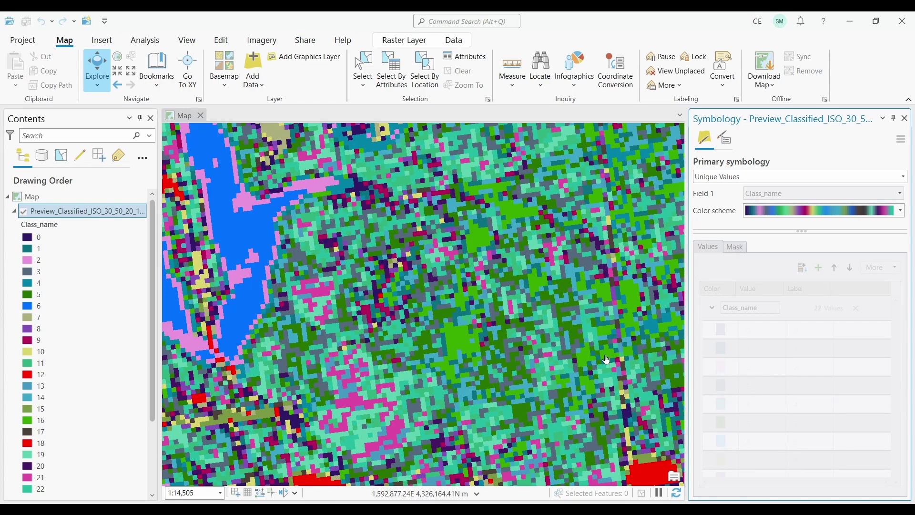
- Identify the class of a maroon pixel southeast of the lake arm
{"action": "left_click", "coordinate": [387, 314]}
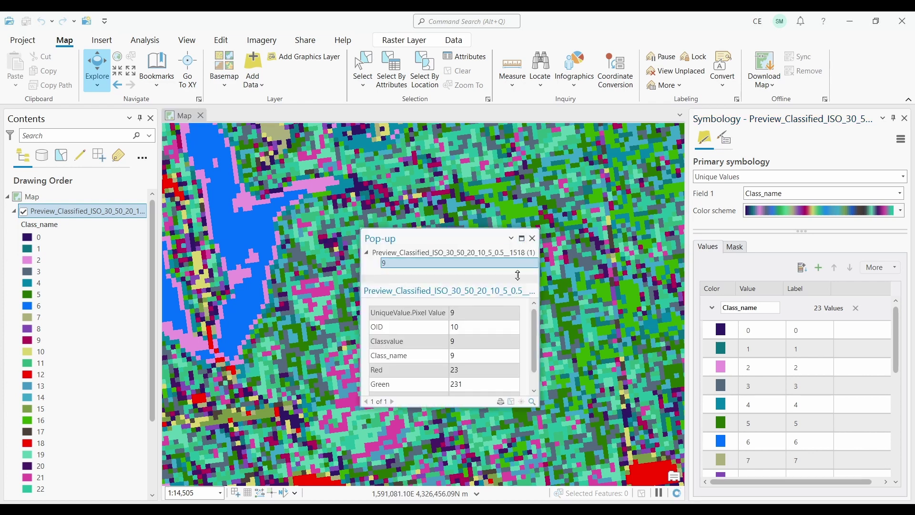
{"action": "left_click", "coordinate": [533, 238]}
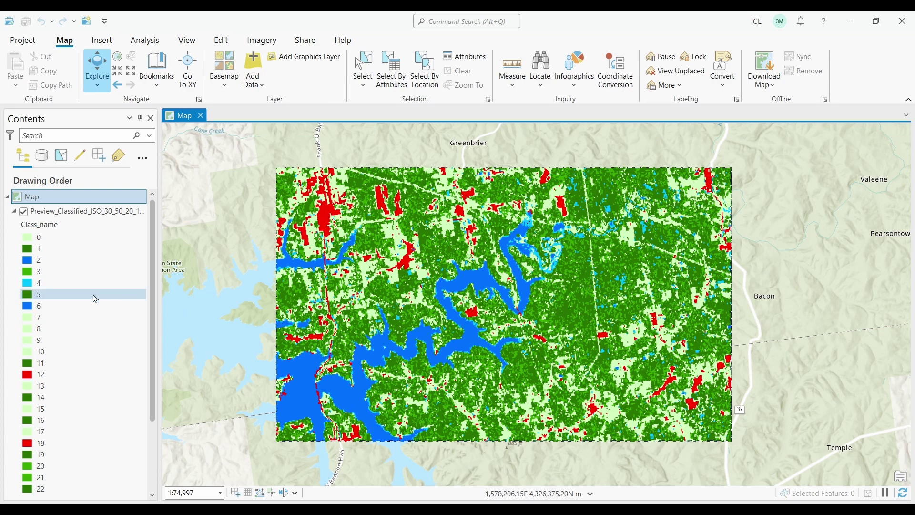
{"action": "scroll", "coordinate": [91, 299], "scroll_direction": "down", "scroll_amount": 2}
{"action": "scroll", "coordinate": [87, 305], "scroll_direction": "up", "scroll_amount": 1}
{"action": "scroll", "coordinate": [88, 325], "scroll_direction": "up", "scroll_amount": 1}
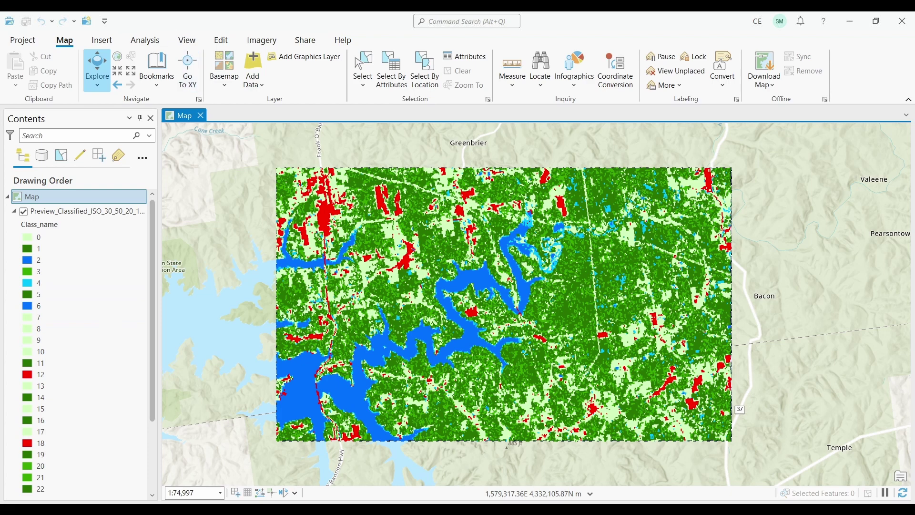
- Open the Spatial Analyst Reclassify tool and set the ISO classified preview as its input raster
{"action": "left_click", "coordinate": [134, 41]}
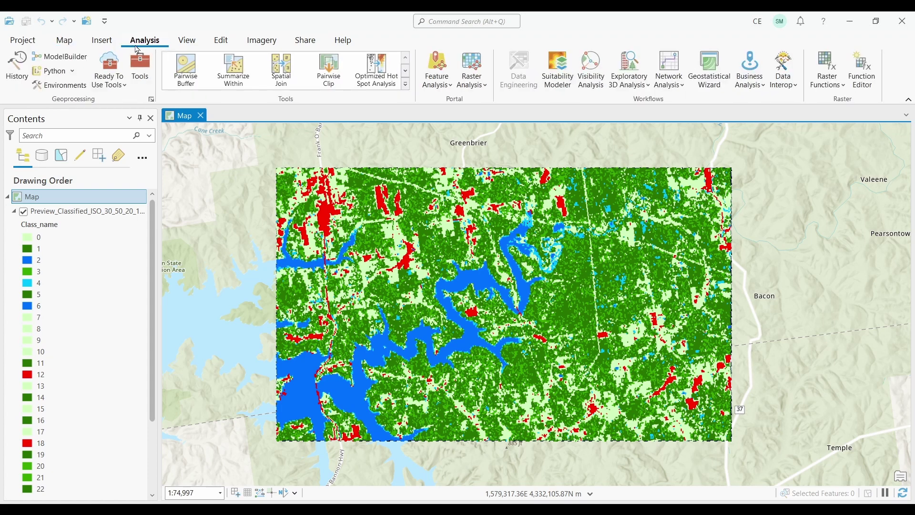
{"action": "left_click", "coordinate": [141, 64]}
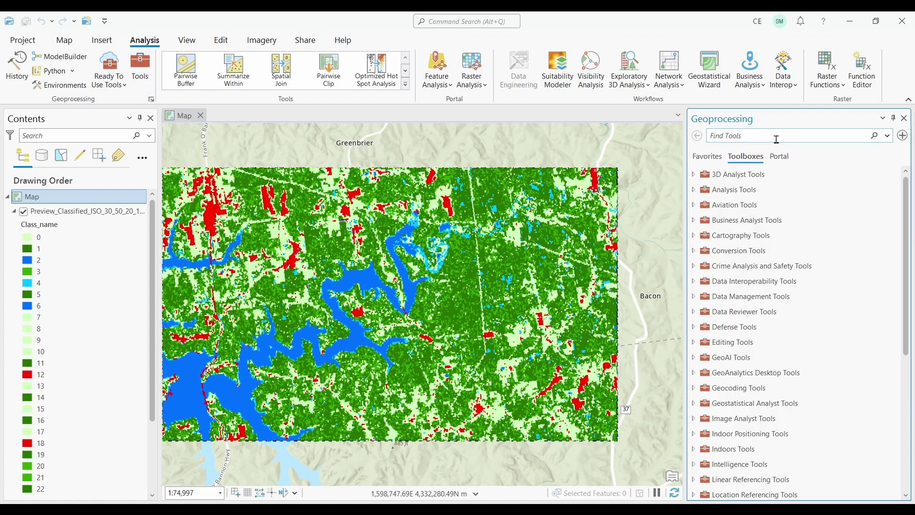
{"action": "left_click", "coordinate": [596, 265]}
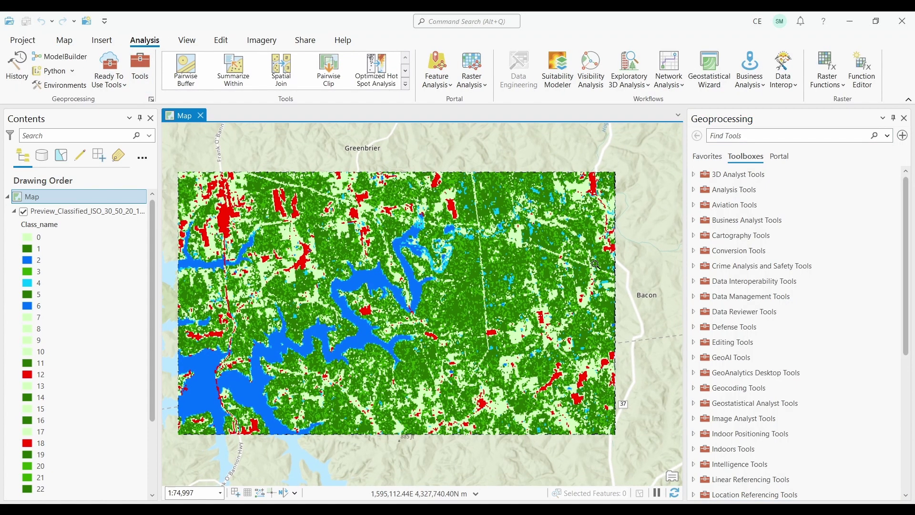
{"action": "left_click", "coordinate": [789, 135]}
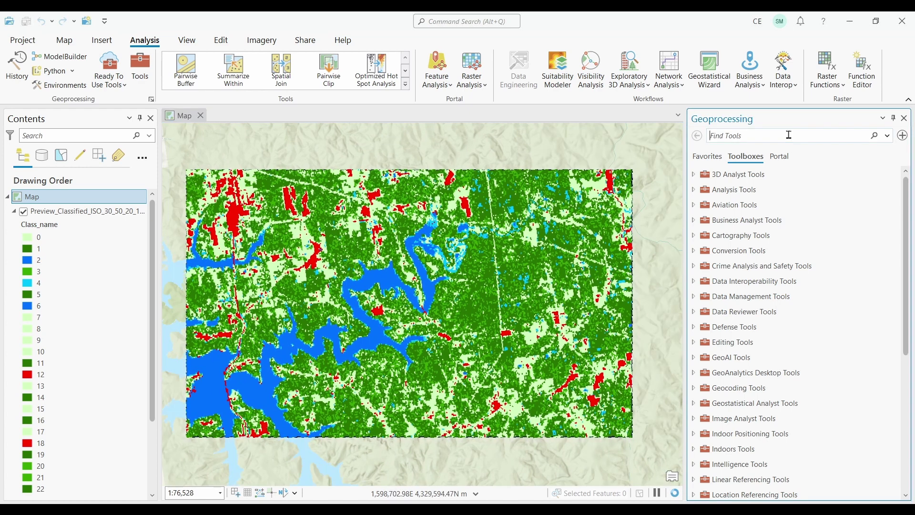
{"action": "type", "text": "reclassify"}
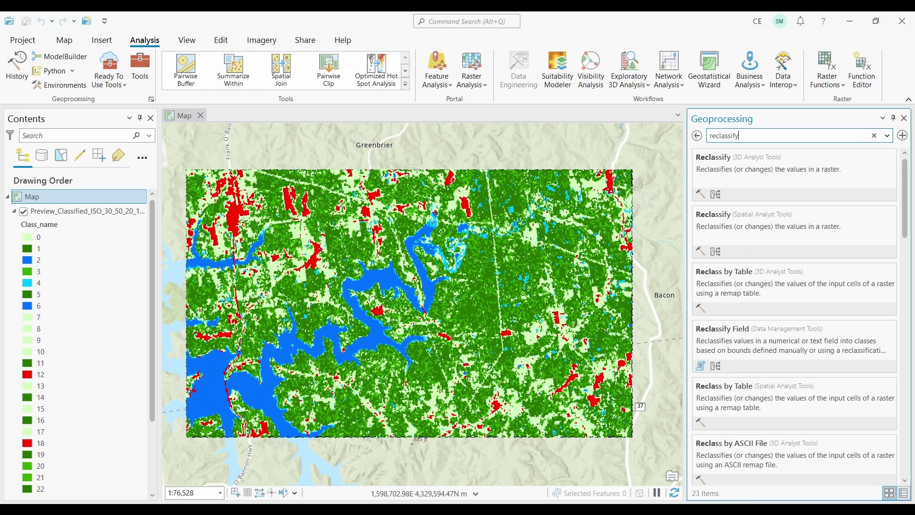
{"action": "left_click", "coordinate": [720, 214]}
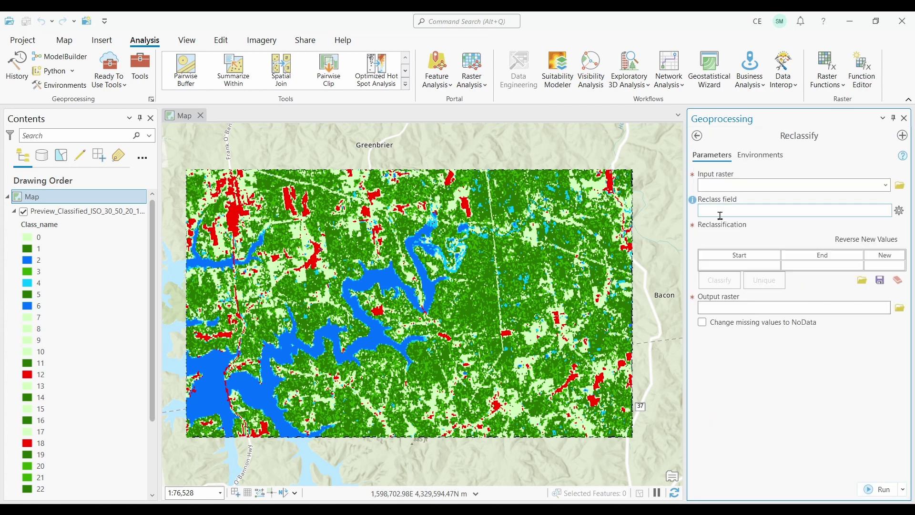
{"action": "left_click", "coordinate": [886, 185]}
{"action": "left_click", "coordinate": [804, 202]}
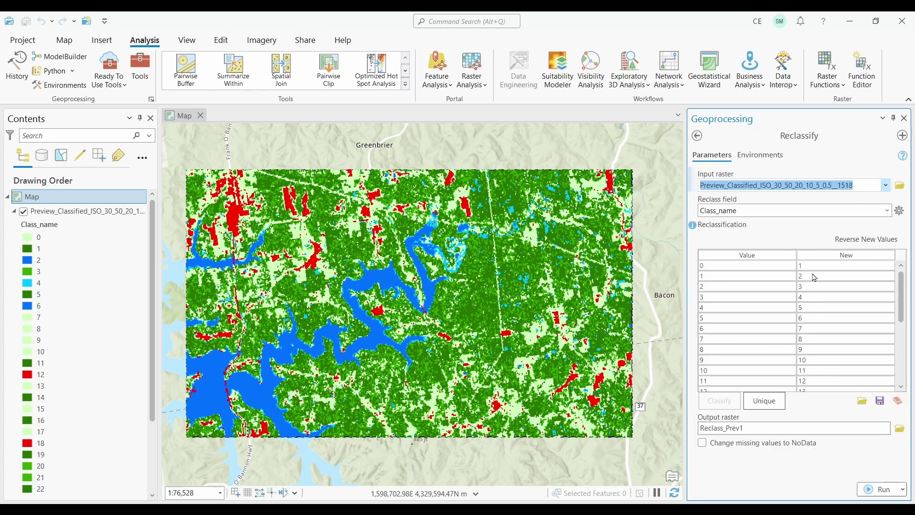
- Set the new value to 1 for classes 7, 8, 9 and 10 in the reclassification table
{"action": "left_click", "coordinate": [806, 339]}
{"action": "key", "text": "BackSpace"}
{"action": "type", "text": "1"}
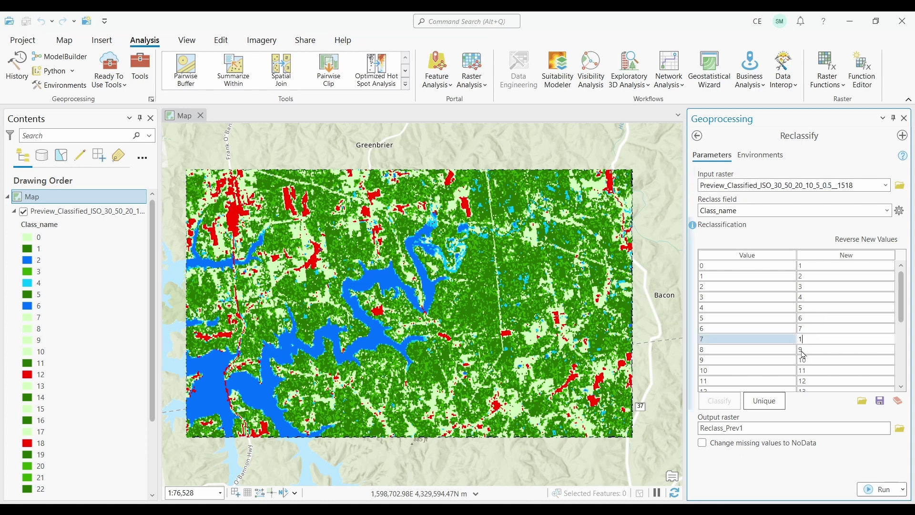
{"action": "left_click", "coordinate": [804, 355]}
{"action": "key", "text": "BackSpace"}
{"action": "type", "text": "1"}
{"action": "left_click", "coordinate": [805, 360]}
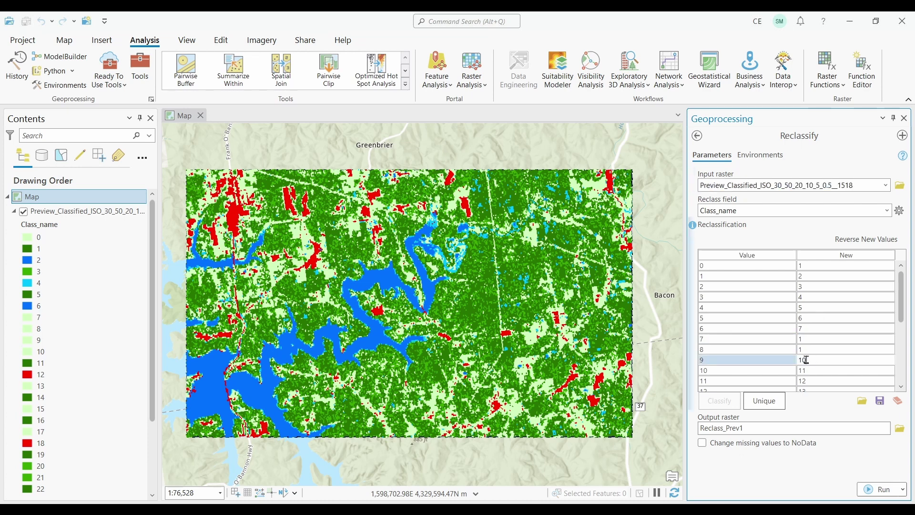
{"action": "key", "text": "BackSpace"}
{"action": "left_click", "coordinate": [807, 373]}
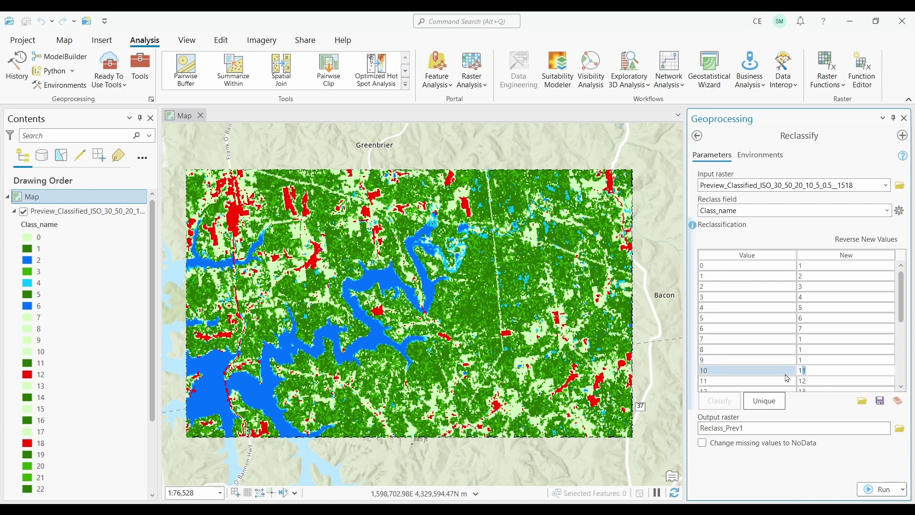
{"action": "key", "text": "BackSpace"}
- Reclassify the light green classes 13 and 15 to the new value 1
{"action": "scroll", "coordinate": [840, 346], "scroll_direction": "down", "scroll_amount": 2}
{"action": "left_click", "coordinate": [813, 339]}
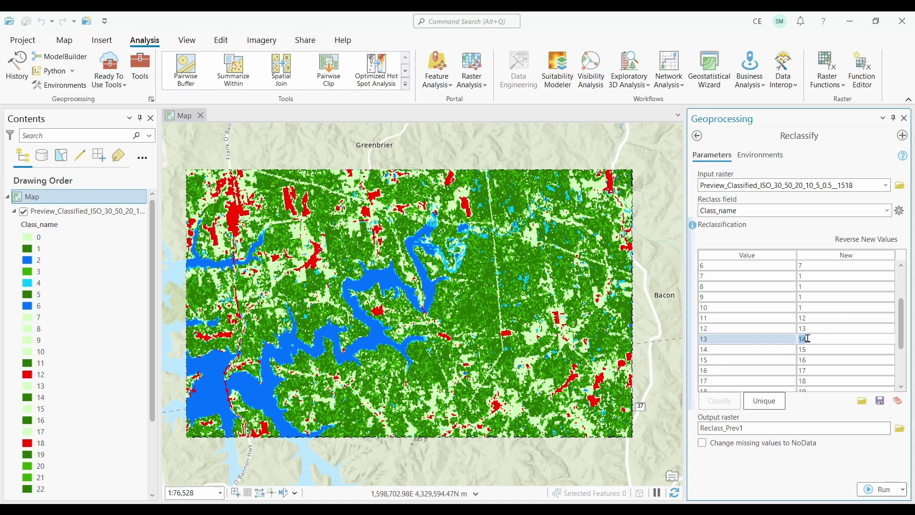
{"action": "key", "text": "BackSpace"}
{"action": "scroll", "coordinate": [814, 349], "scroll_direction": "down", "scroll_amount": 1}
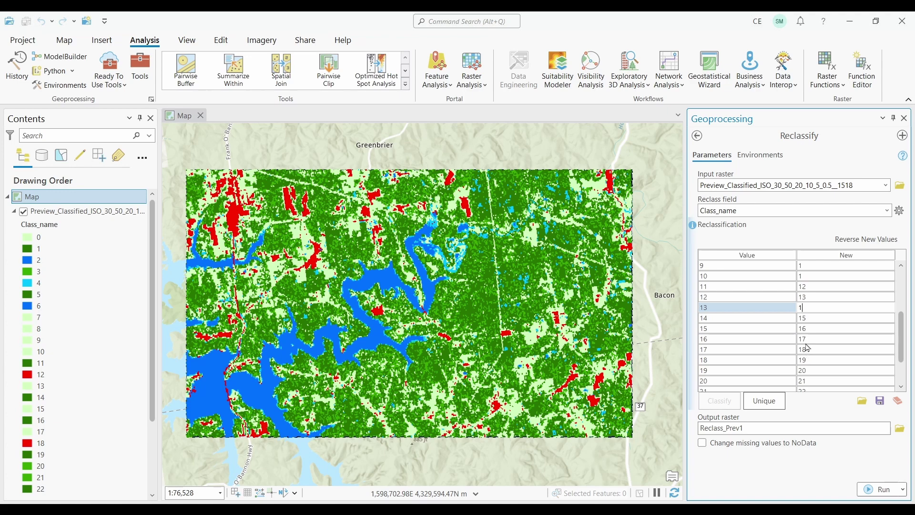
{"action": "left_click", "coordinate": [807, 333]}
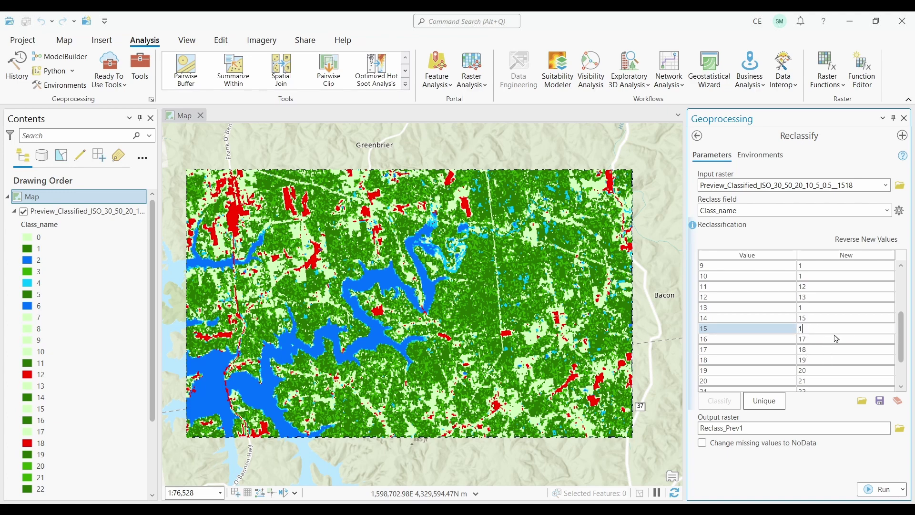
- Reclassify the blue water classes 2 and 6 to the new value 2
{"action": "scroll", "coordinate": [848, 335], "scroll_direction": "up", "scroll_amount": 3}
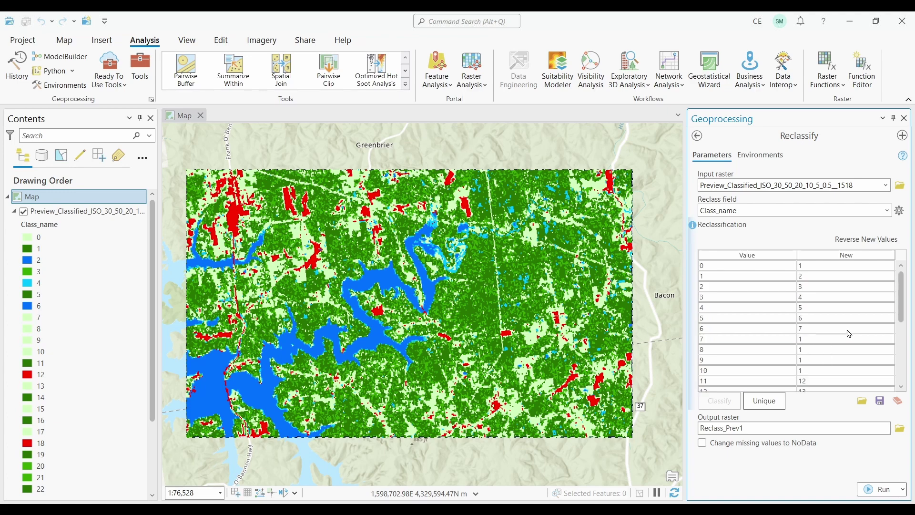
{"action": "left_click", "coordinate": [803, 286]}
{"action": "left_click", "coordinate": [803, 287]}
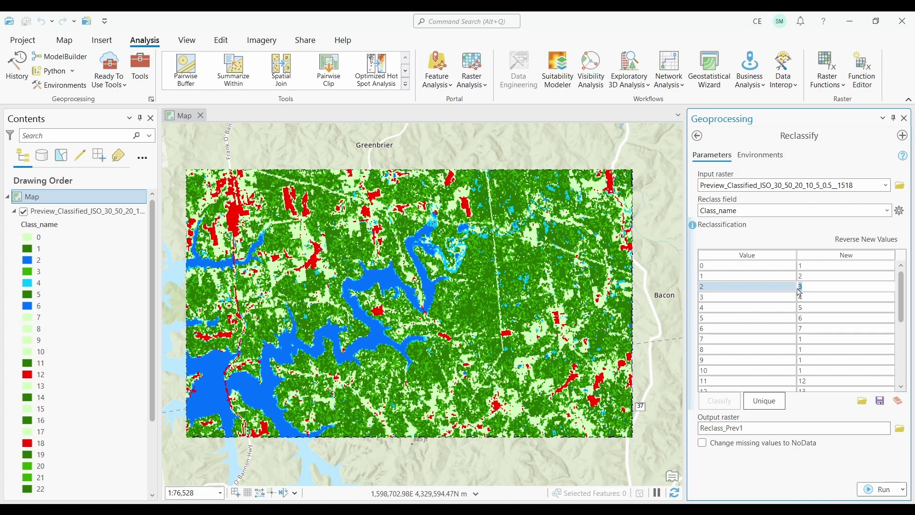
{"action": "type", "text": "2"}
{"action": "left_click", "coordinate": [811, 329]}
{"action": "left_click", "coordinate": [812, 329]}
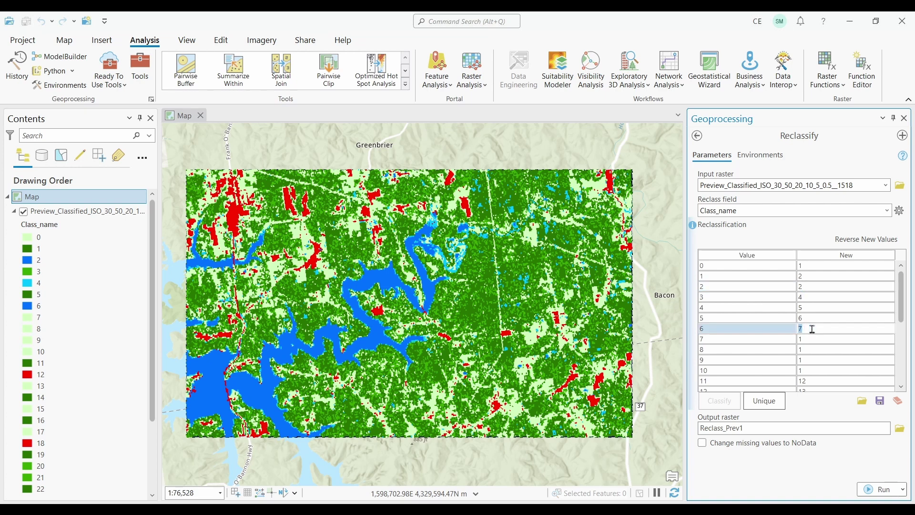
{"action": "type", "text": "2"}
- Reclassify the dark green class 1 to the new value 3
{"action": "left_click", "coordinate": [807, 276]}
{"action": "left_click", "coordinate": [807, 275]}
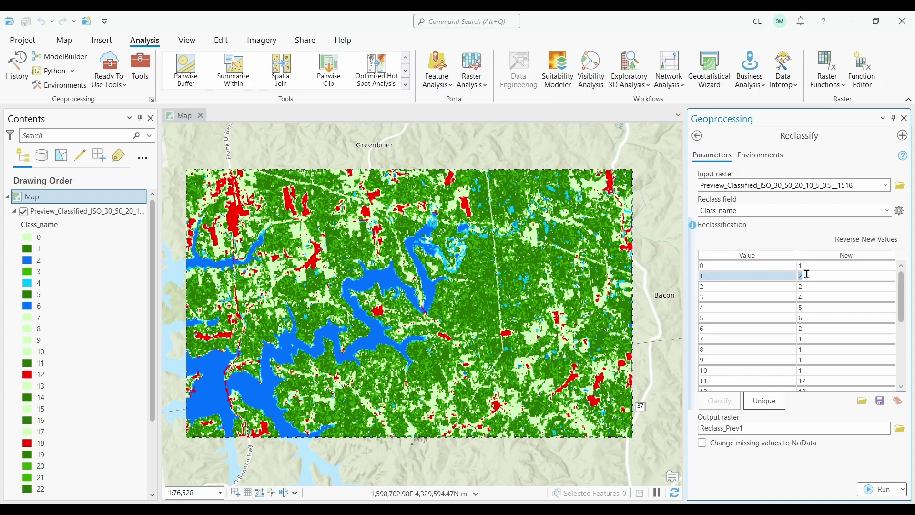
{"action": "type", "text": "3"}
{"action": "scroll", "coordinate": [823, 317], "scroll_direction": "down", "scroll_amount": 1}
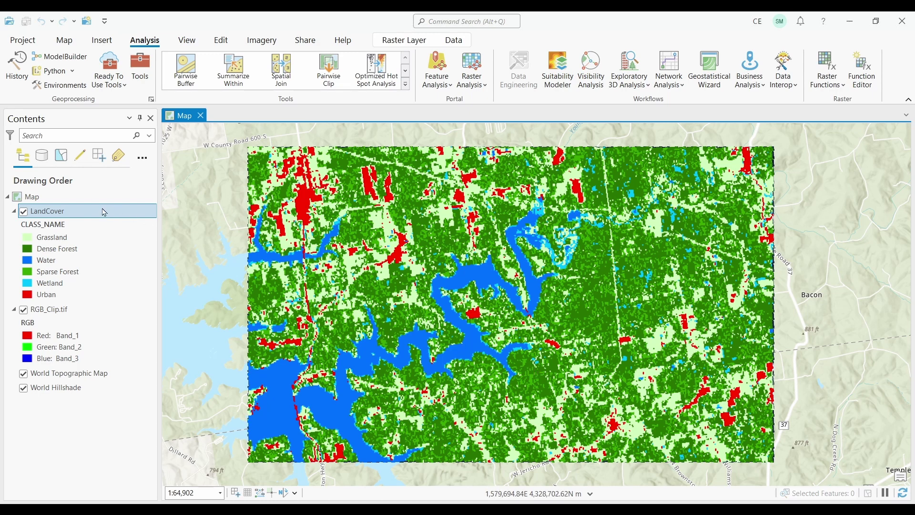
- Compare the LandCover layer with the RGB_Clip.tif imagery by repeatedly hiding and showing it
{"action": "left_click", "coordinate": [23, 211]}
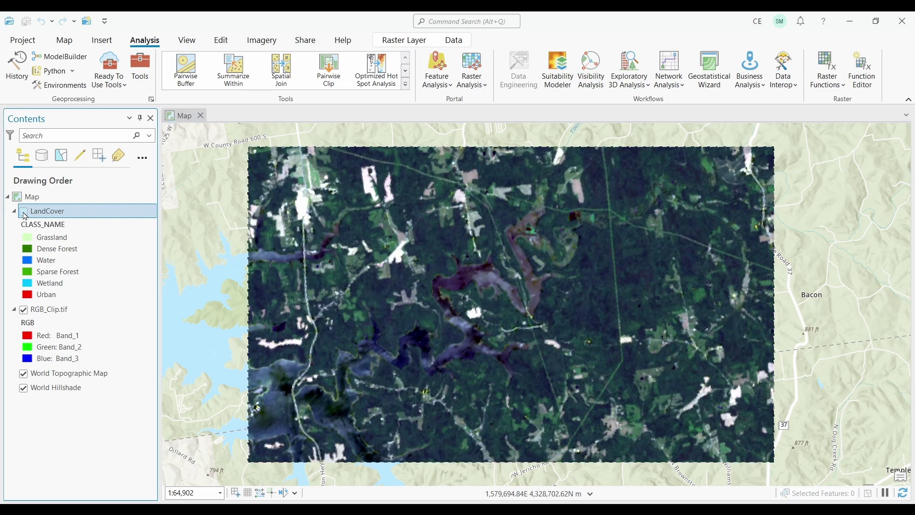
{"action": "left_click", "coordinate": [23, 211]}
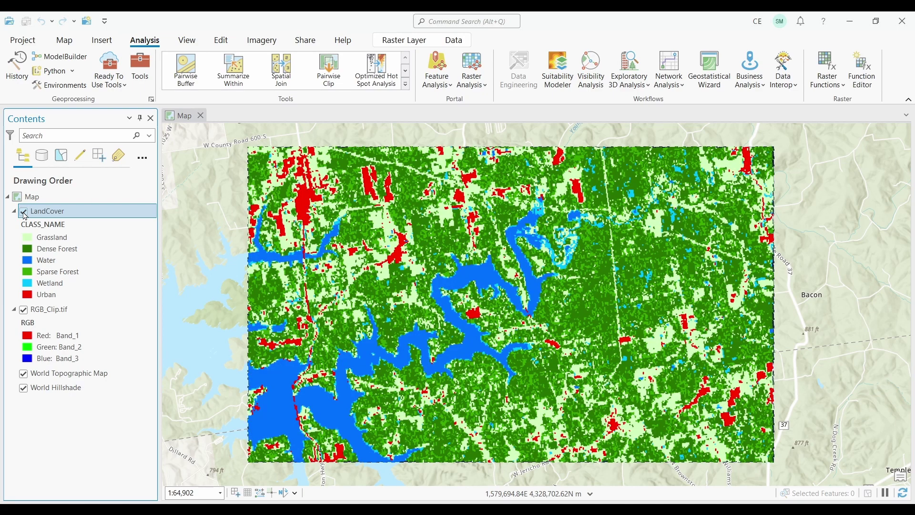
{"action": "left_click", "coordinate": [24, 211]}
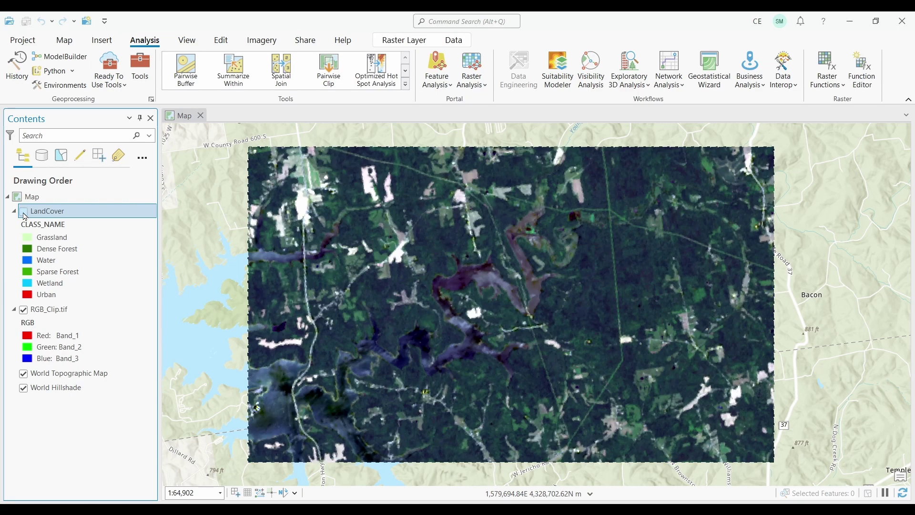
{"action": "left_click", "coordinate": [24, 214]}
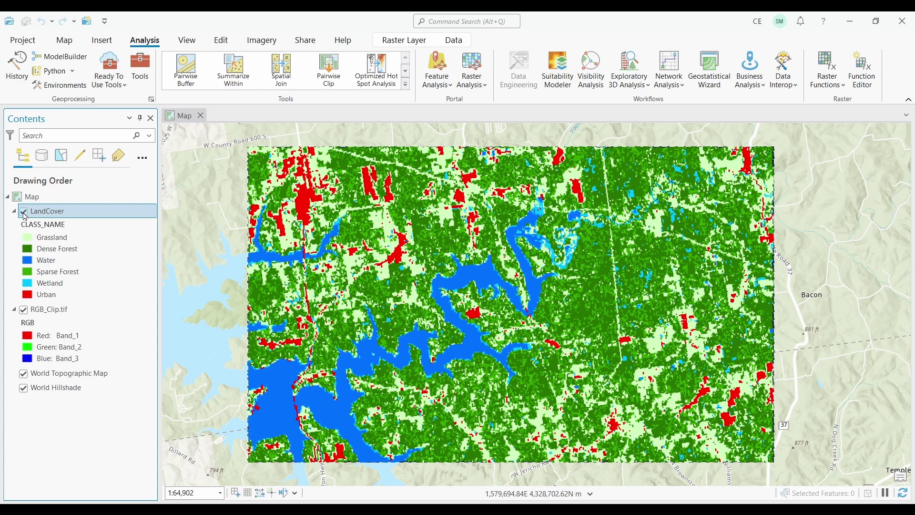
{"action": "left_click", "coordinate": [24, 213]}
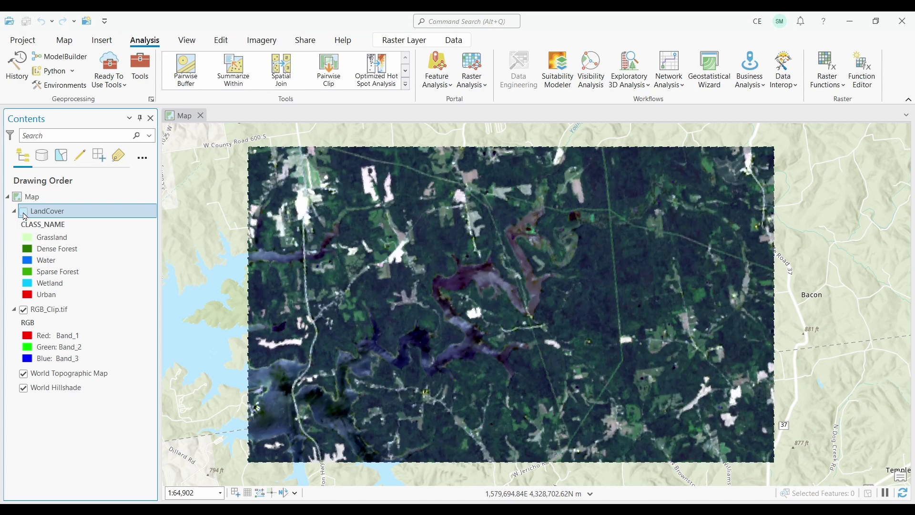
{"action": "left_click", "coordinate": [24, 215]}
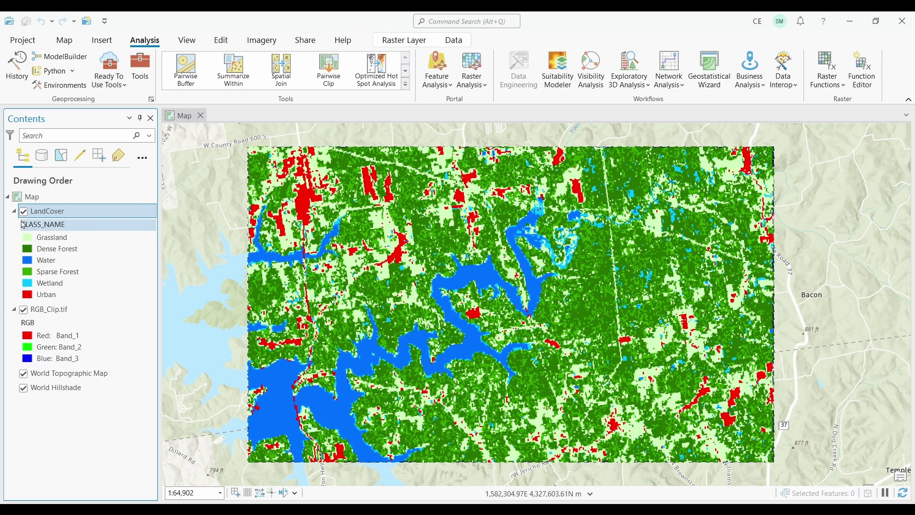
{"action": "left_click", "coordinate": [26, 215]}
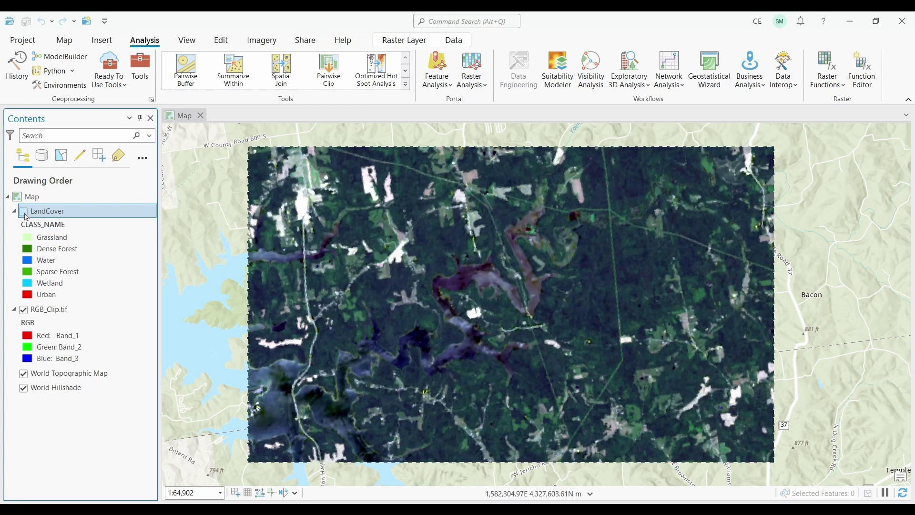
{"action": "left_click", "coordinate": [25, 215]}
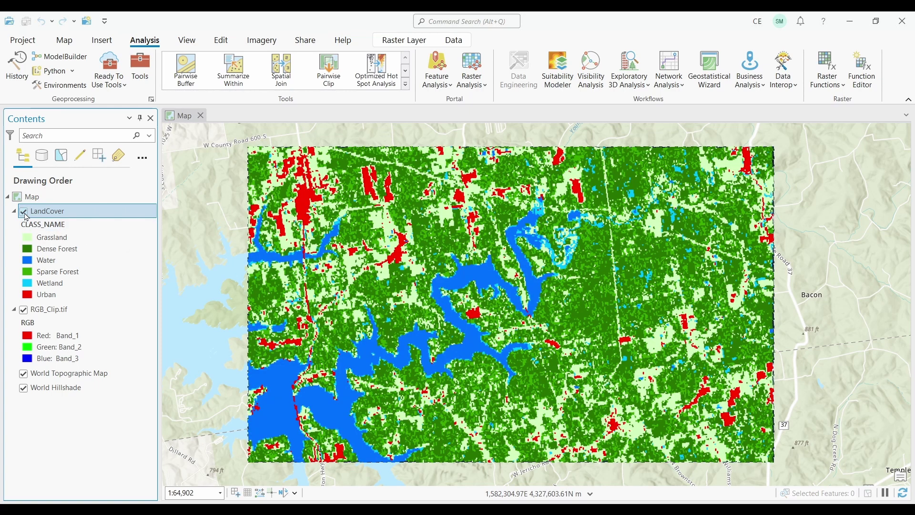
{"action": "left_click", "coordinate": [25, 215]}
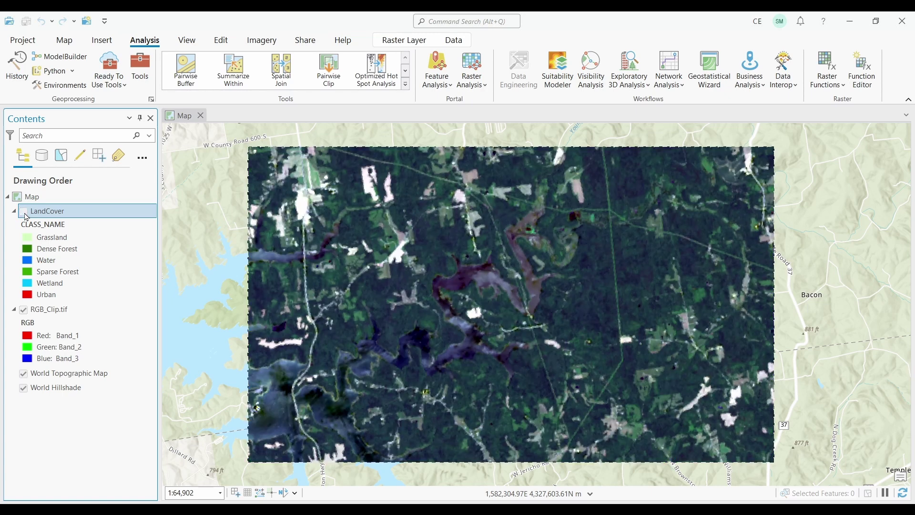
{"action": "left_click", "coordinate": [23, 212]}
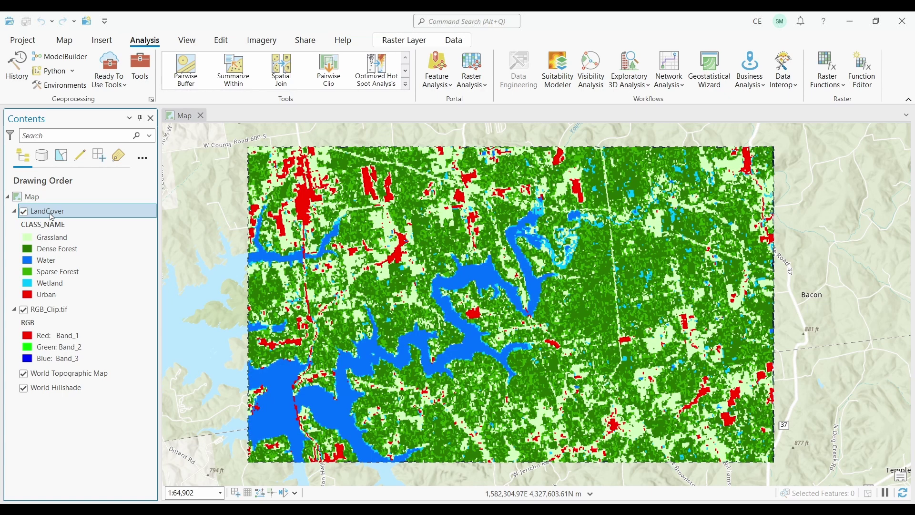